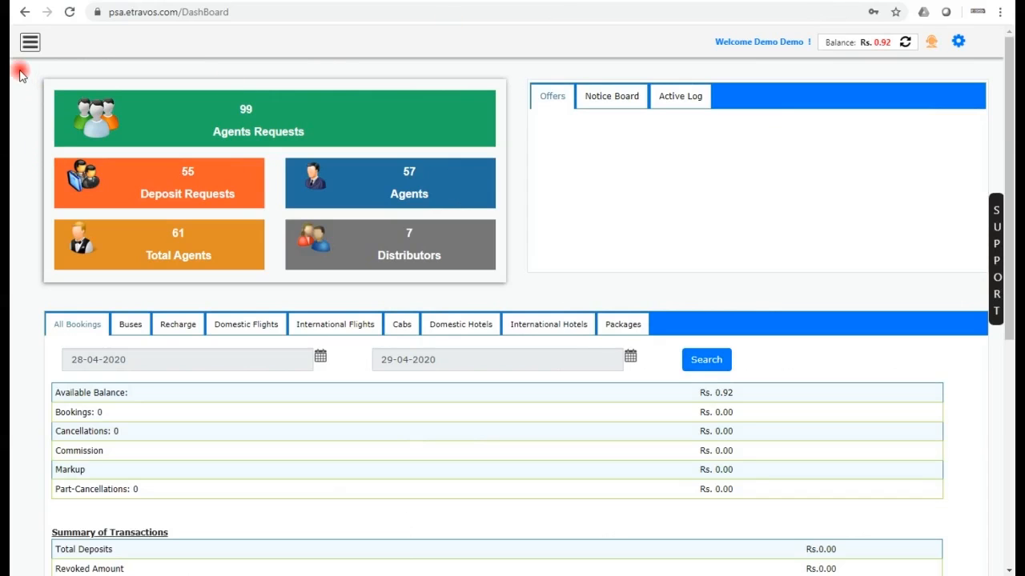
Open the Add Holiday Package form in the administration area
left_click(30, 42)
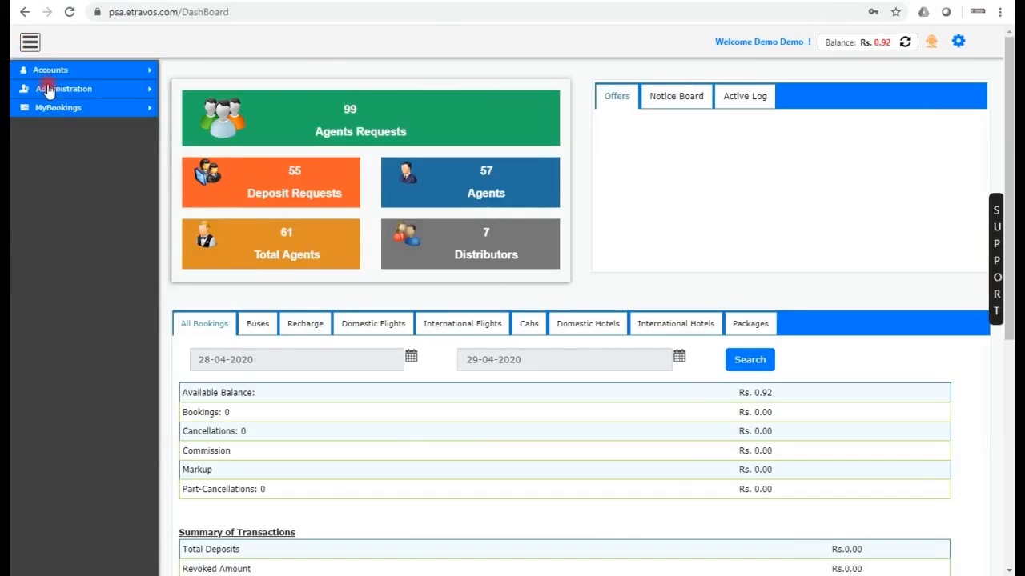
left_click(48, 89)
left_click(50, 177)
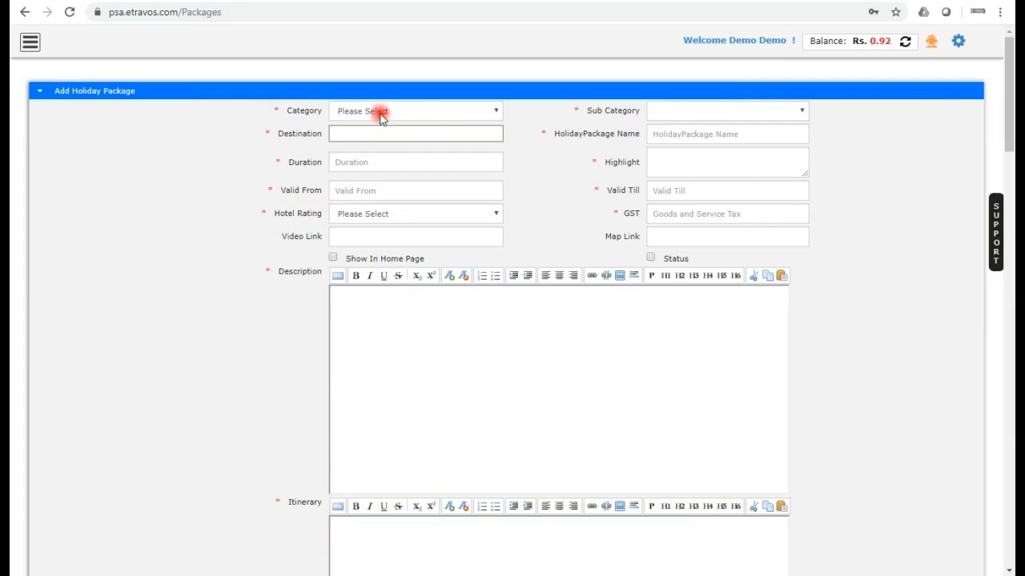
Set the package's category to Domestic and its sub category to Weekend Getaways
left_click(380, 115)
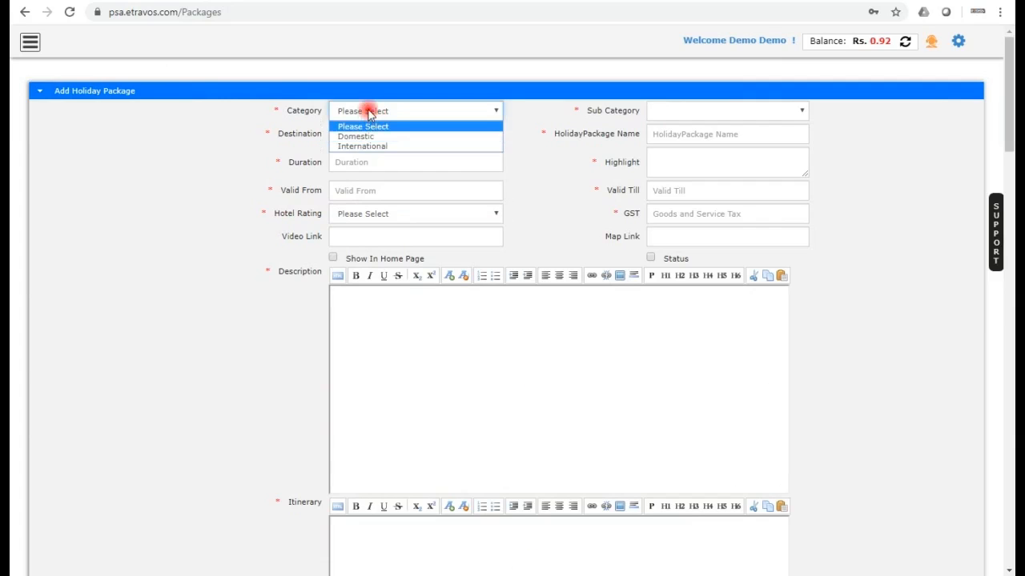
left_click(366, 137)
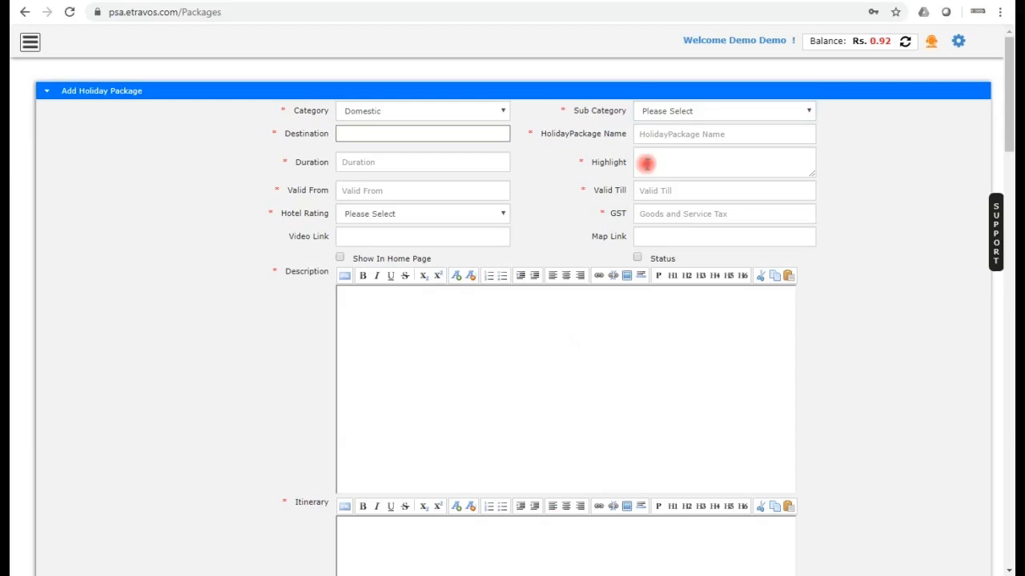
left_click(645, 116)
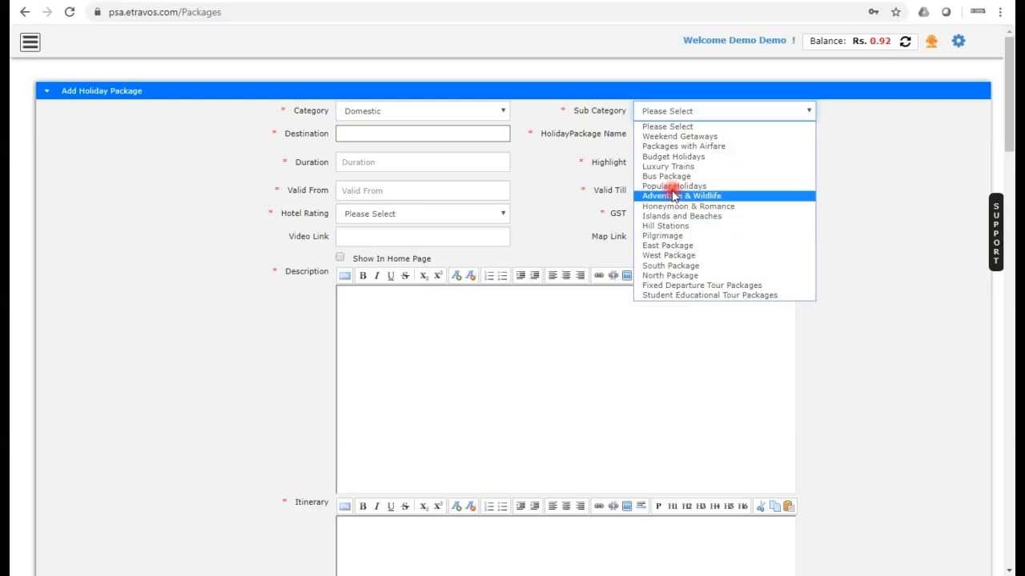
left_click(657, 136)
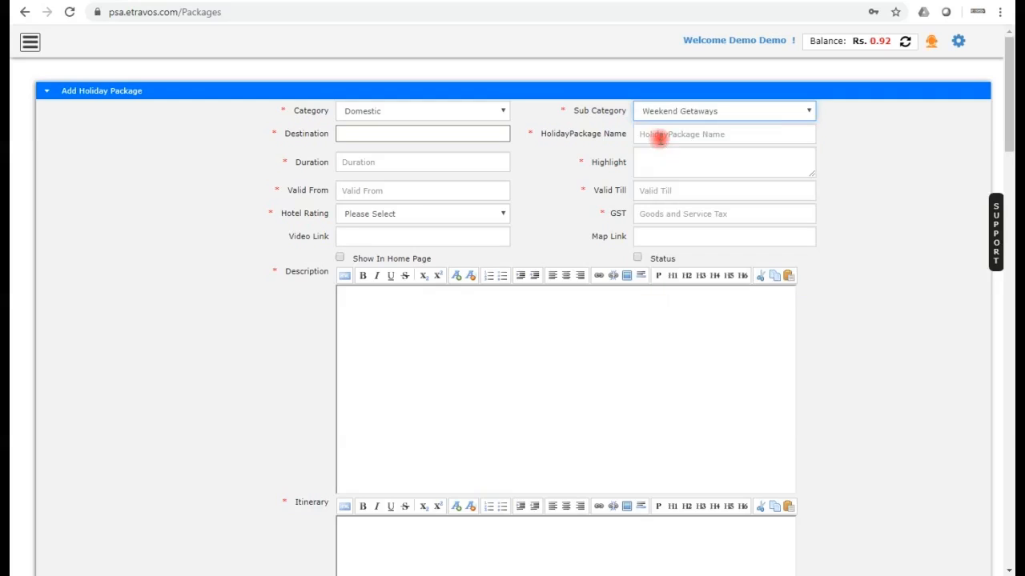
Choose NEW DELHI as the destination and name the holiday package "Delhi Package"
left_click(371, 135)
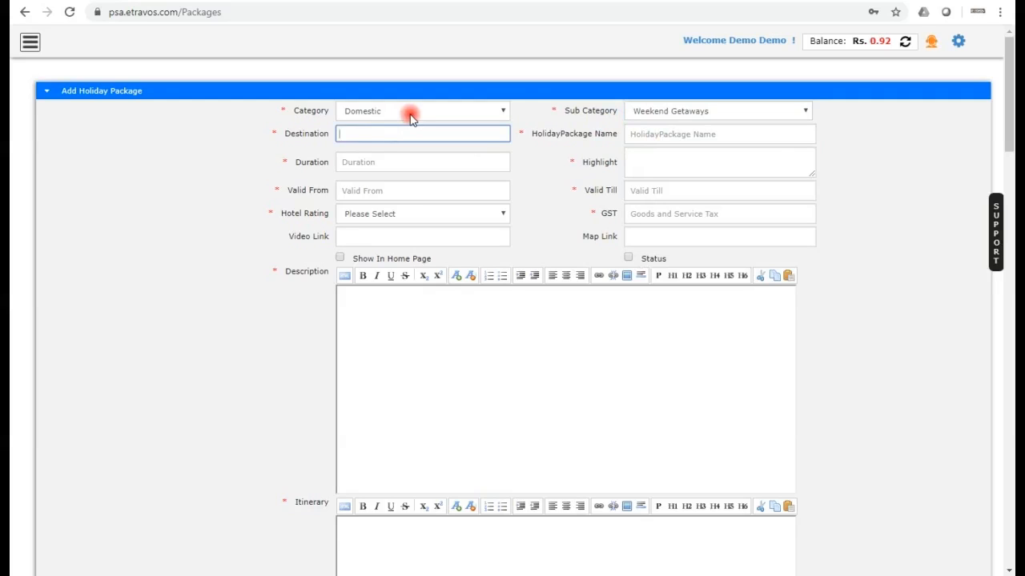
type("delhi")
left_click(379, 151)
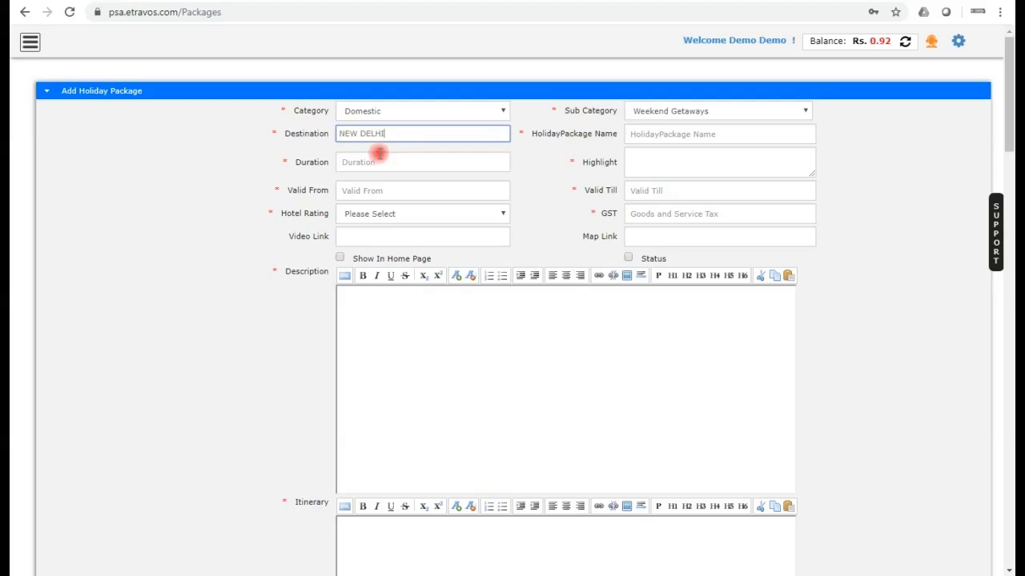
left_click(657, 135)
type("Delhi Package")
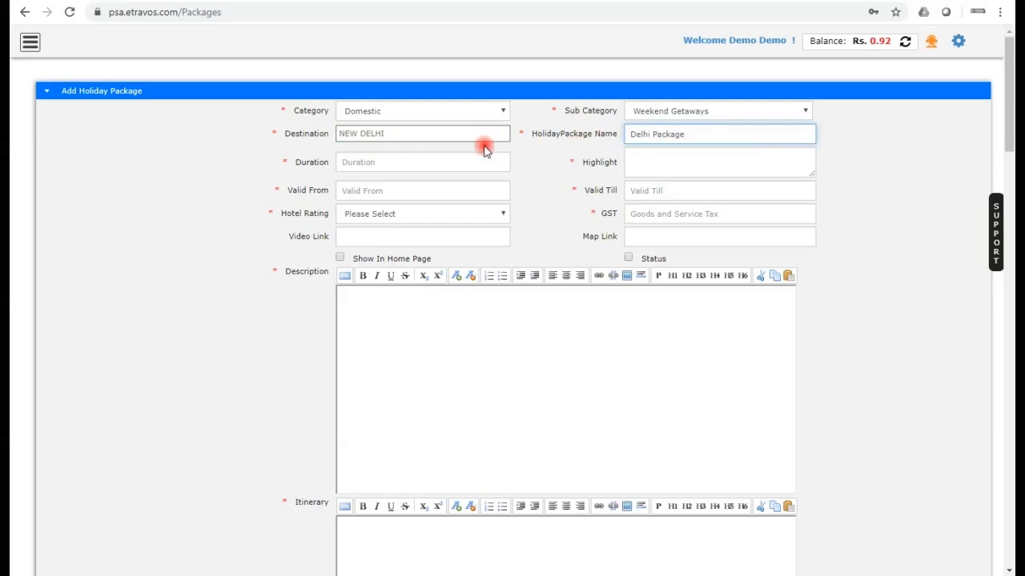
Set the duration to 24 and enter the highlights "Delhi is the capital of india" and "Delhi has served as a capital of various kingdoms and empires"
left_click(435, 163)
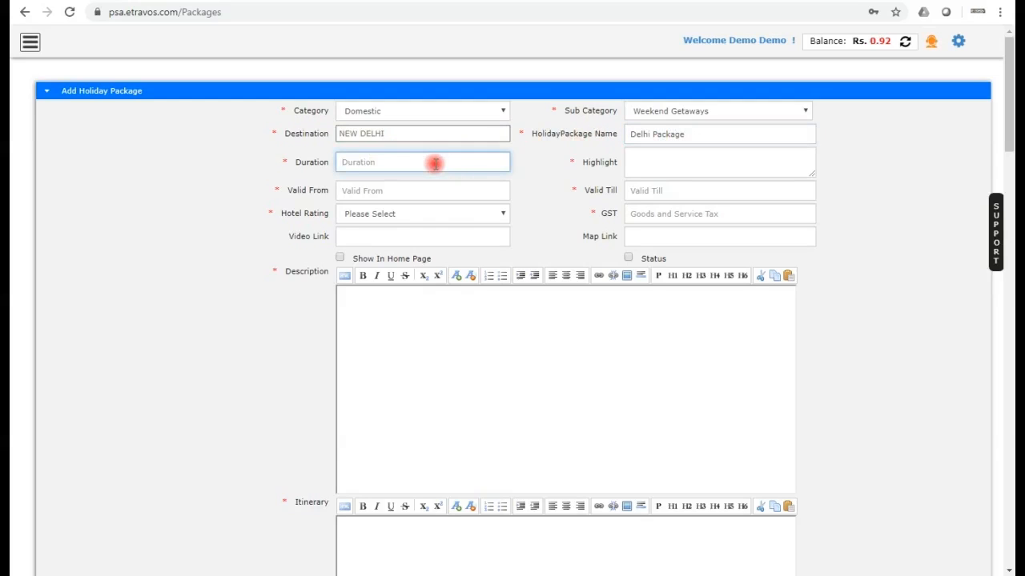
type("24")
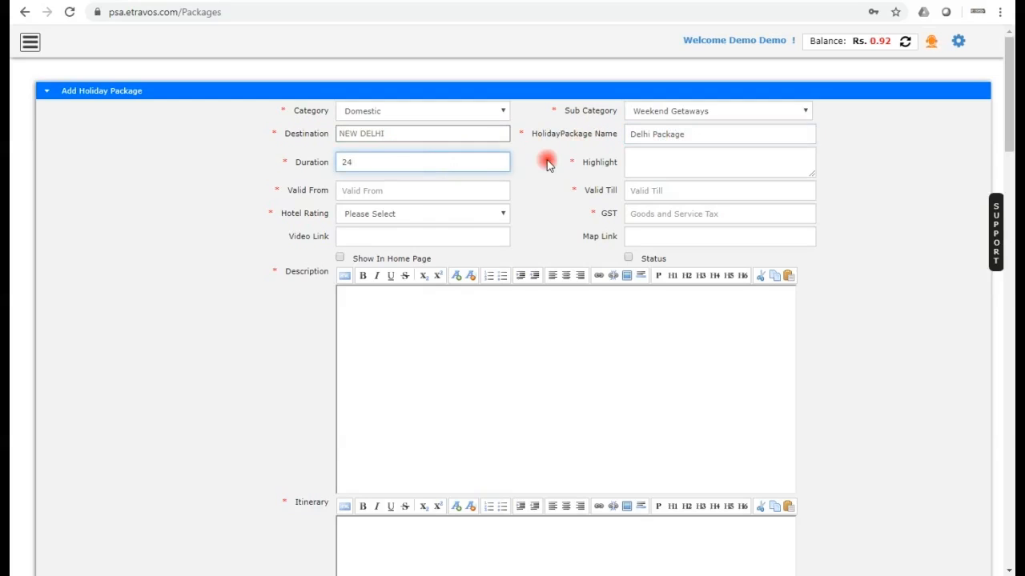
left_click(642, 164)
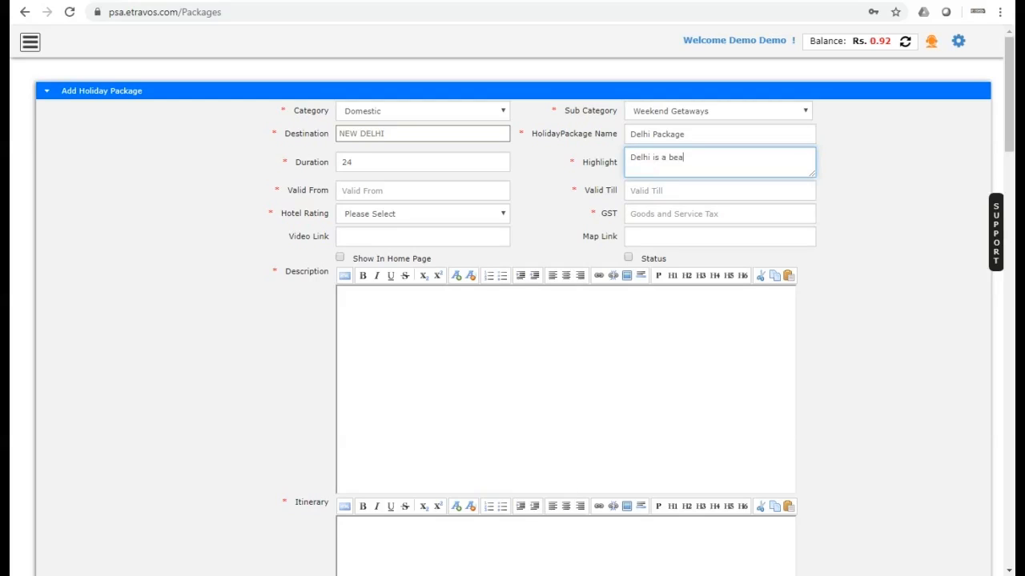
key("ctrl+a")
key("ctrl+v")
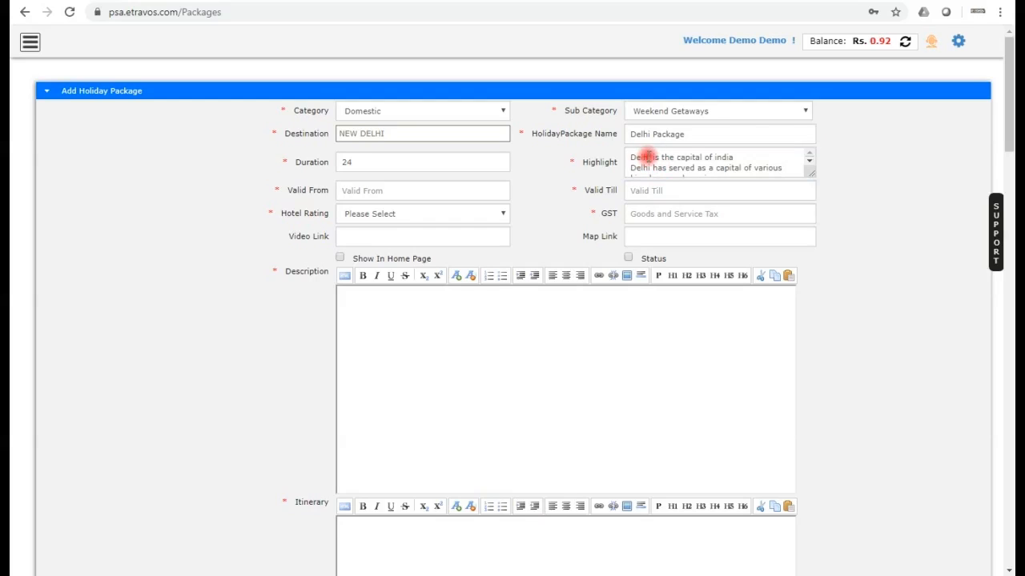
scroll(699, 169, "down", 1)
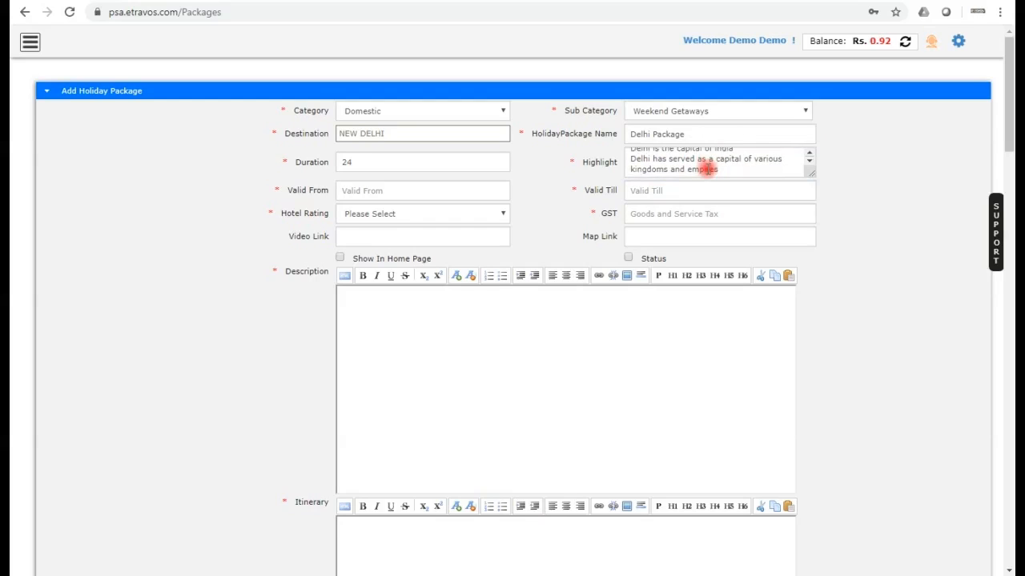
left_click(720, 168)
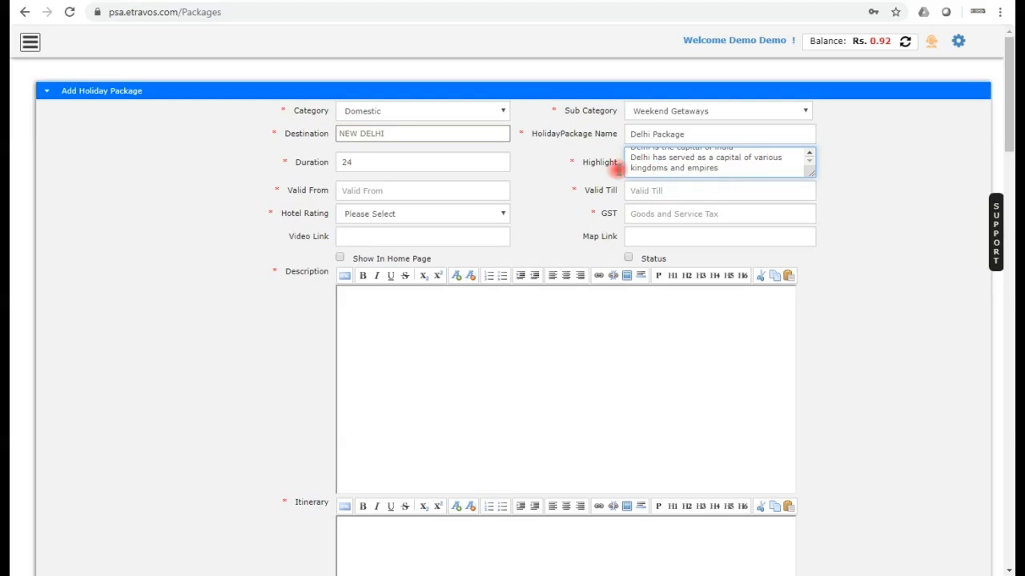
double_click(590, 162)
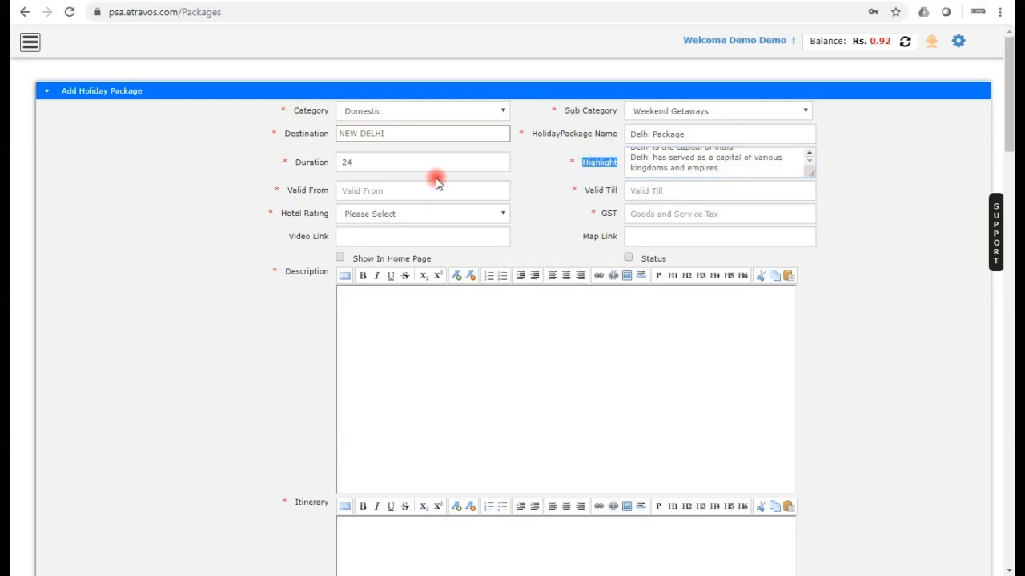
Set the package's validity from 29-04-2020 till 31-05-2020
left_click(347, 197)
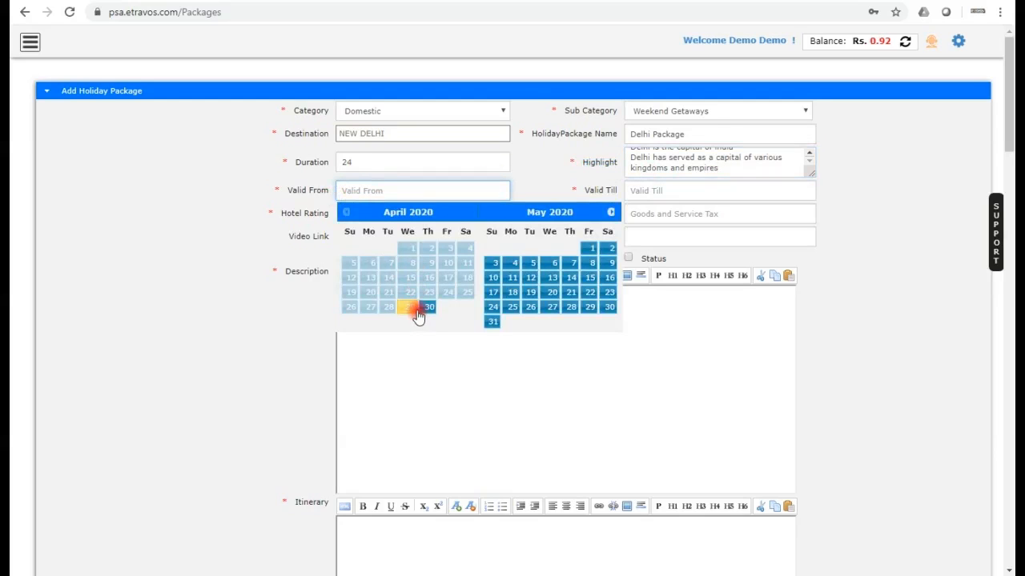
left_click(414, 311)
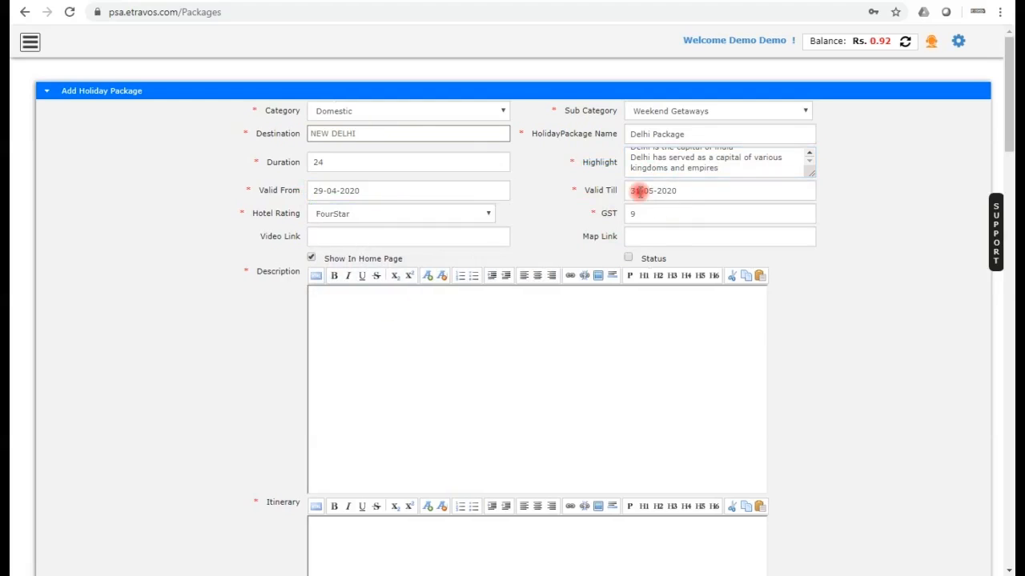
left_click(647, 190)
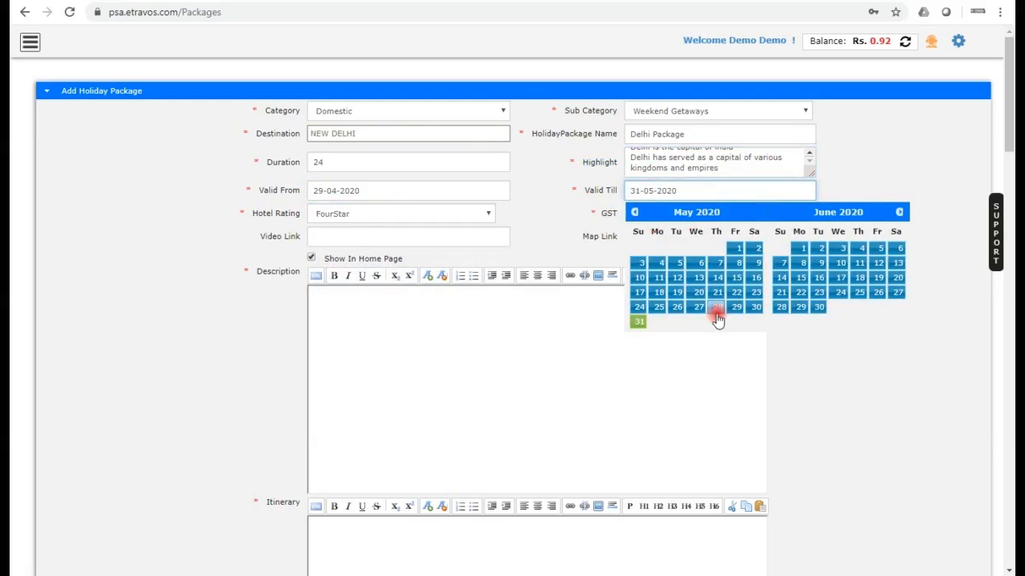
left_click(639, 321)
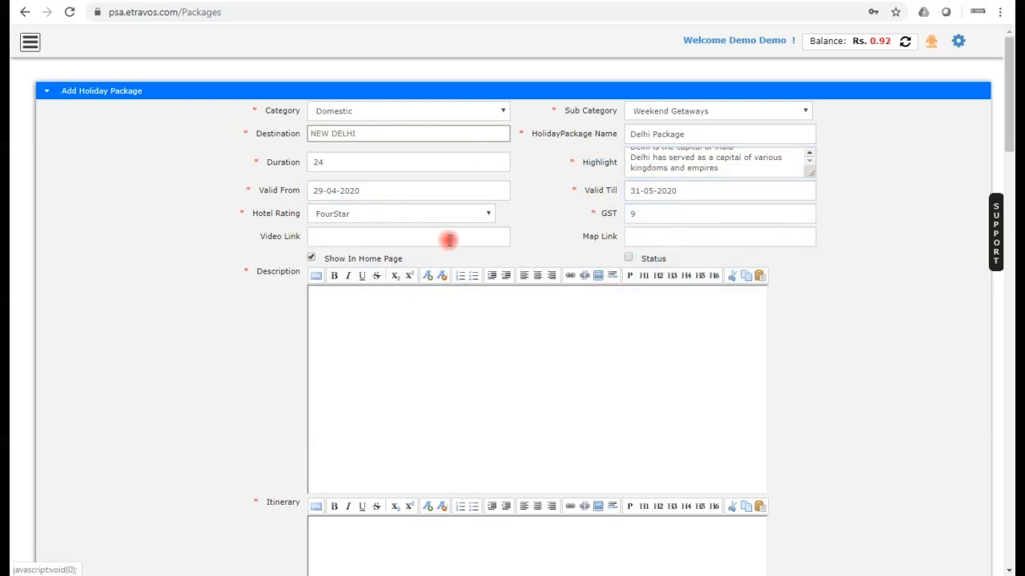
Set the package's hotel rating to FourStar and its GST to 9
left_click(355, 214)
left_click(344, 270)
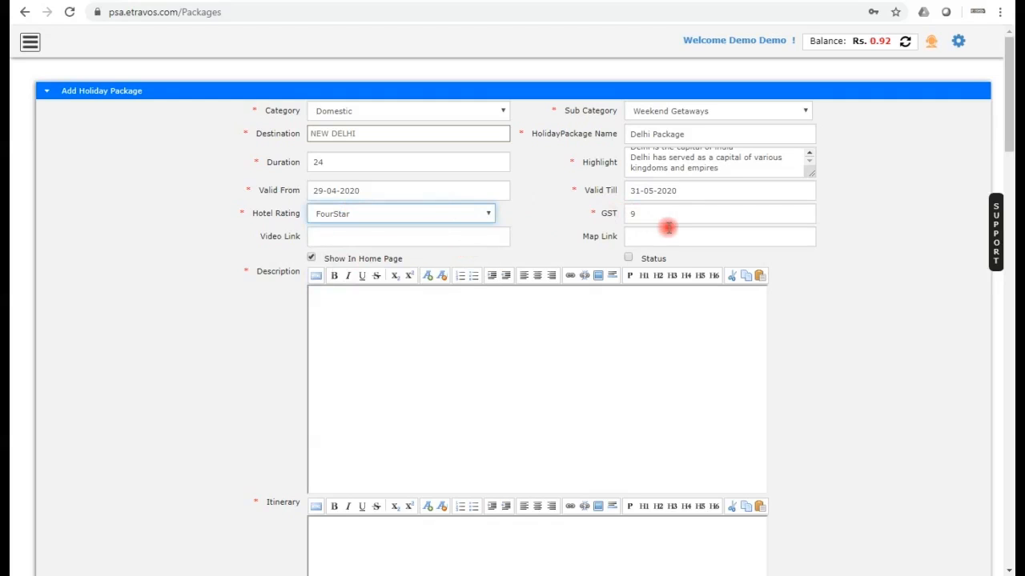
double_click(631, 214)
type("18")
key("BackSpace")
key("BackSpace")
type("9")
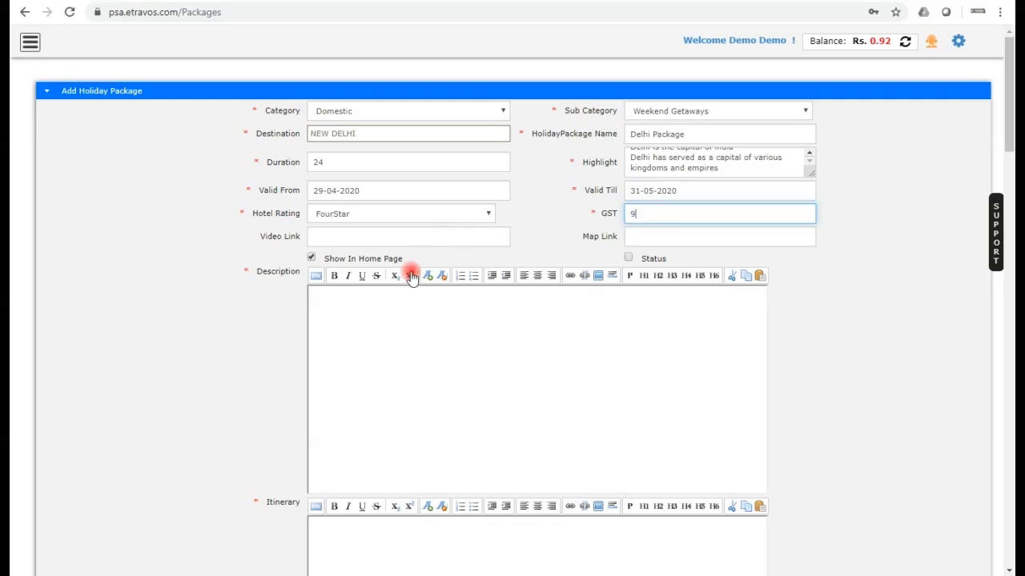
Leave the video and map links empty, keep Show In Home Page enabled, and enable the package's Status
left_click(344, 239)
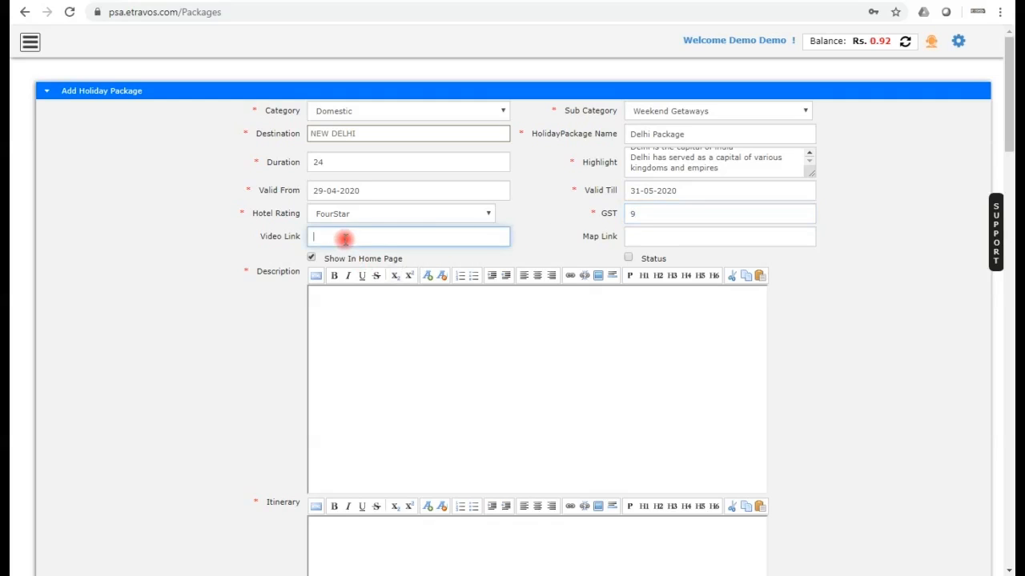
left_click(646, 237)
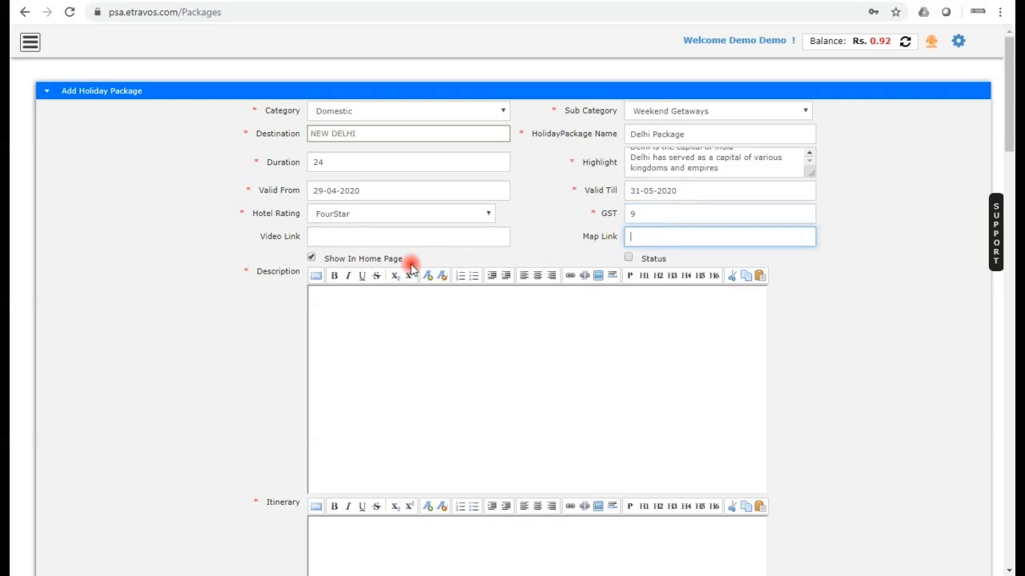
left_click(311, 259)
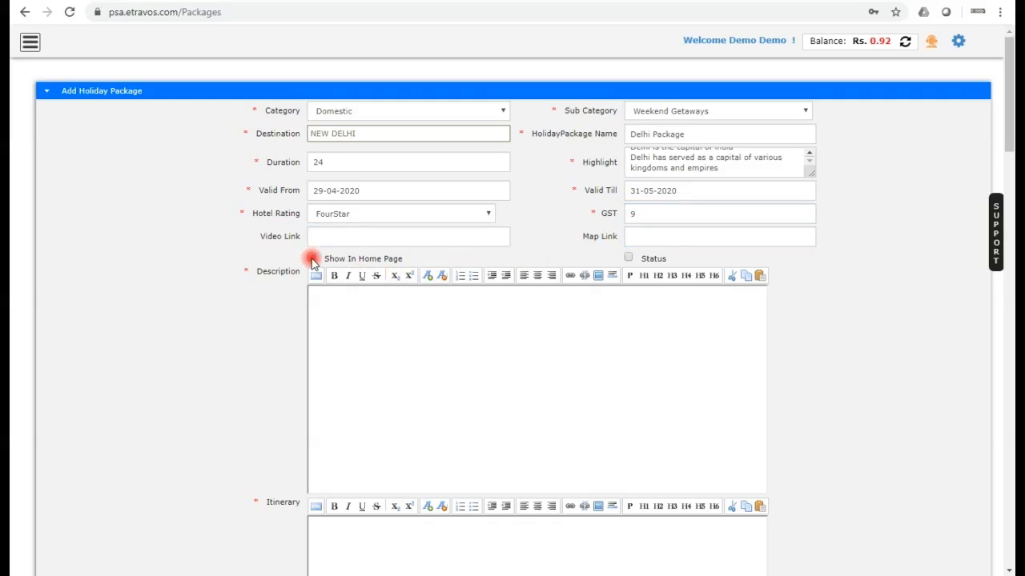
left_click(630, 261)
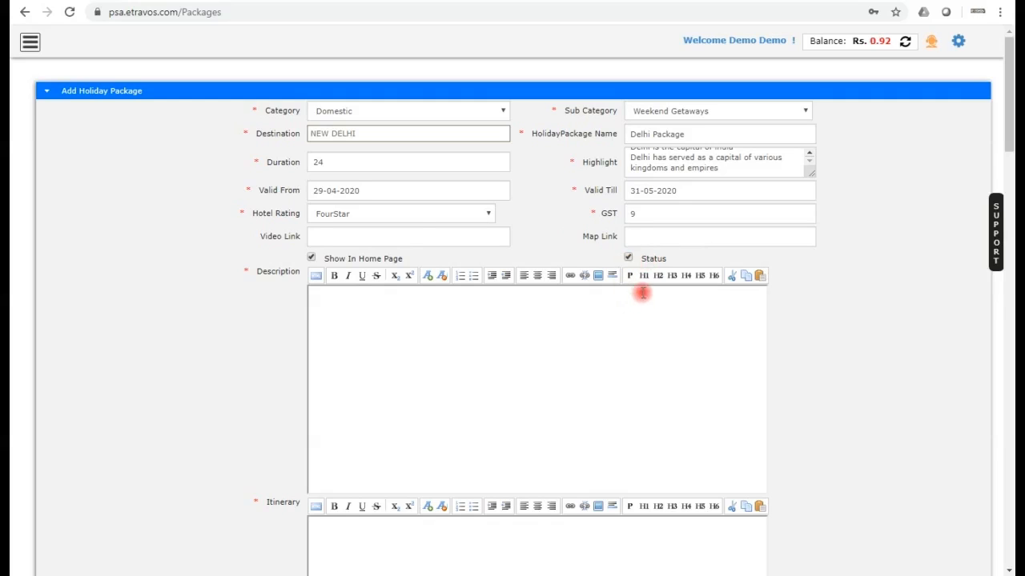
Enter "Delhi is the capital of india" in the description, and list Day 1 and Day 2 in the itinerary
left_click(572, 311)
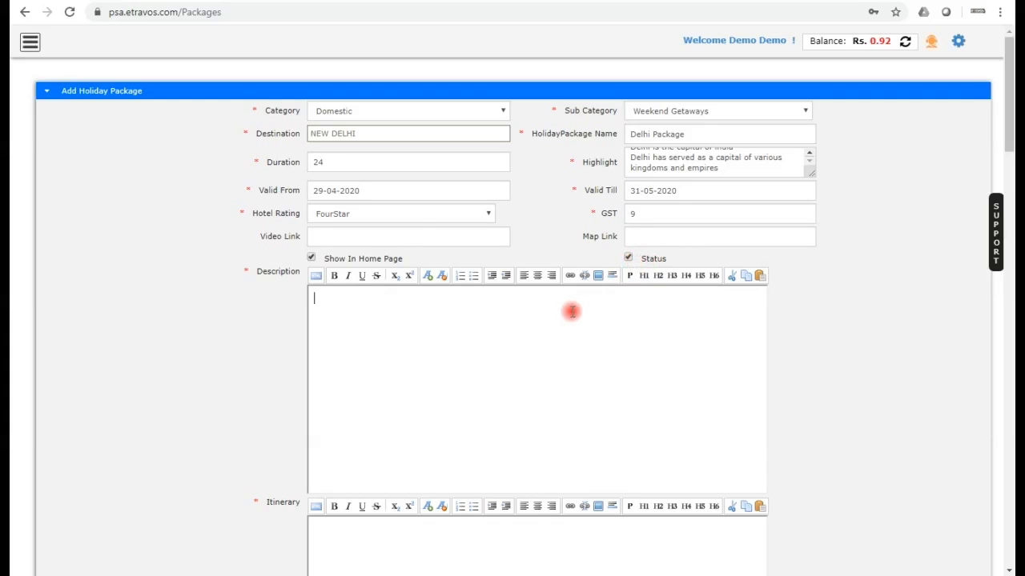
type("Delhi is the capital of india")
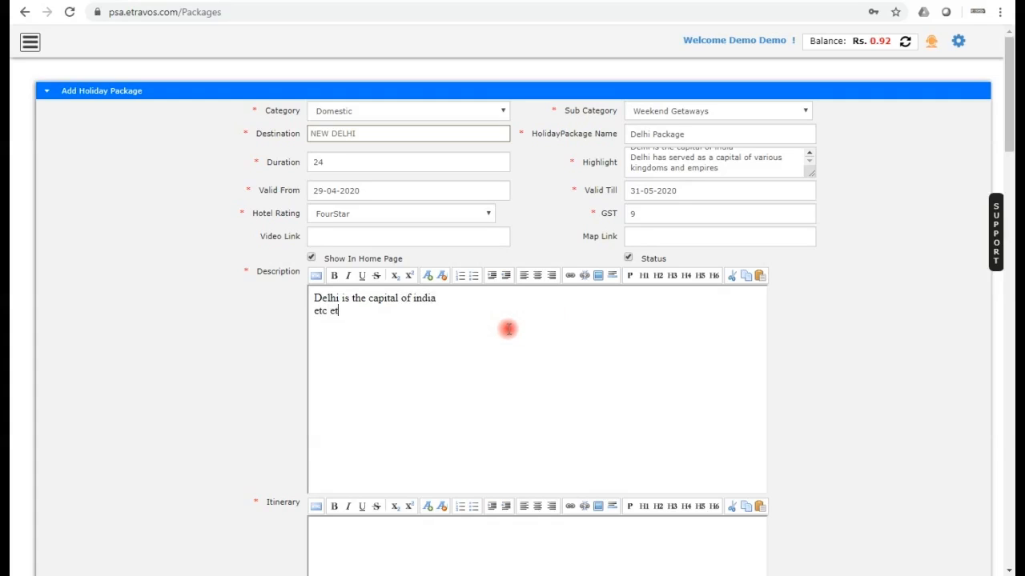
scroll(480, 353, "down", 2)
left_click(384, 435)
scroll(400, 408, "down", 3)
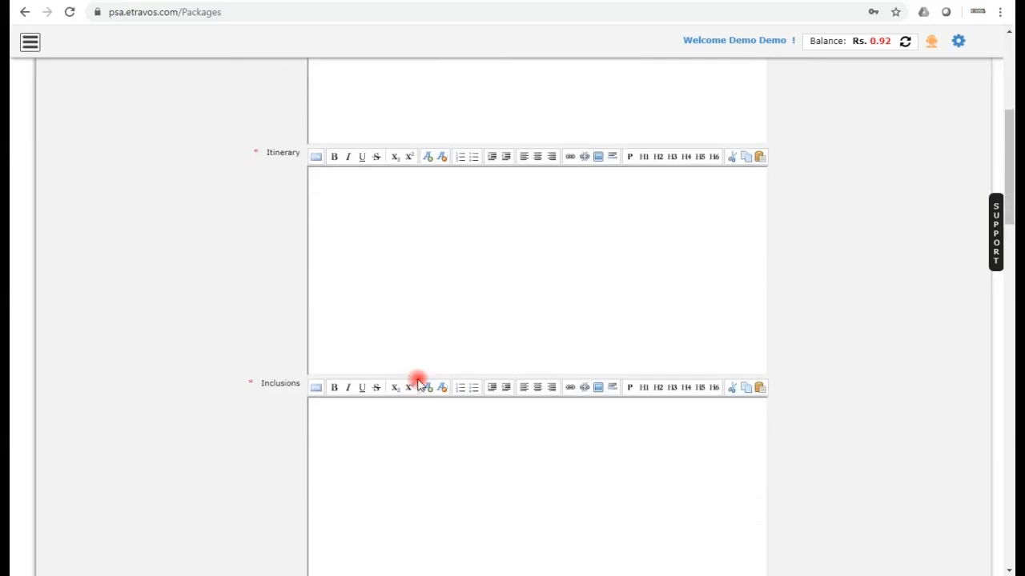
type("Day")
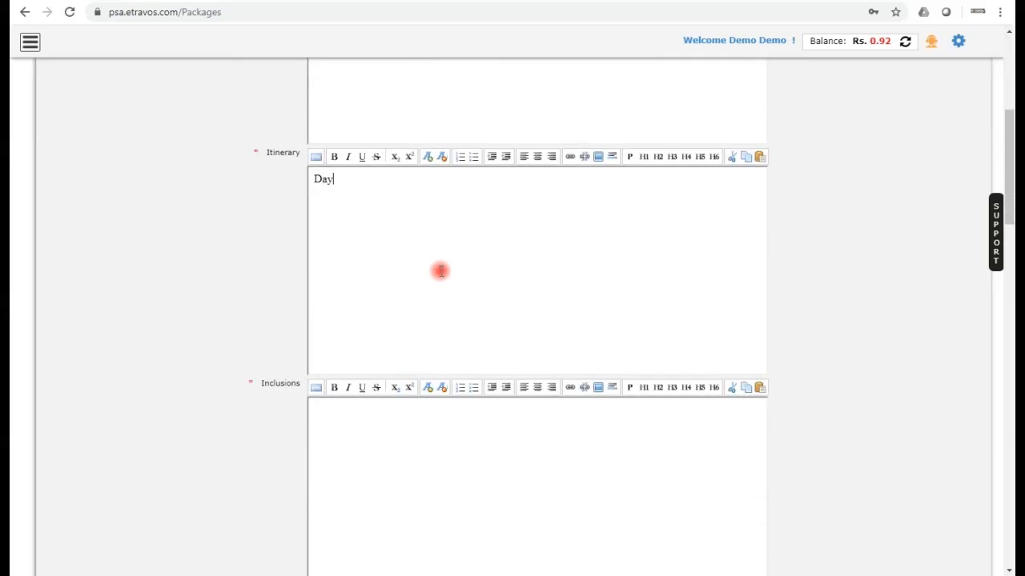
type(" 1 Day 2")
Enter "Hotel Room, Breakfast, Dinner, sight seeing" as the package's inclusions
scroll(421, 510, "down", 3)
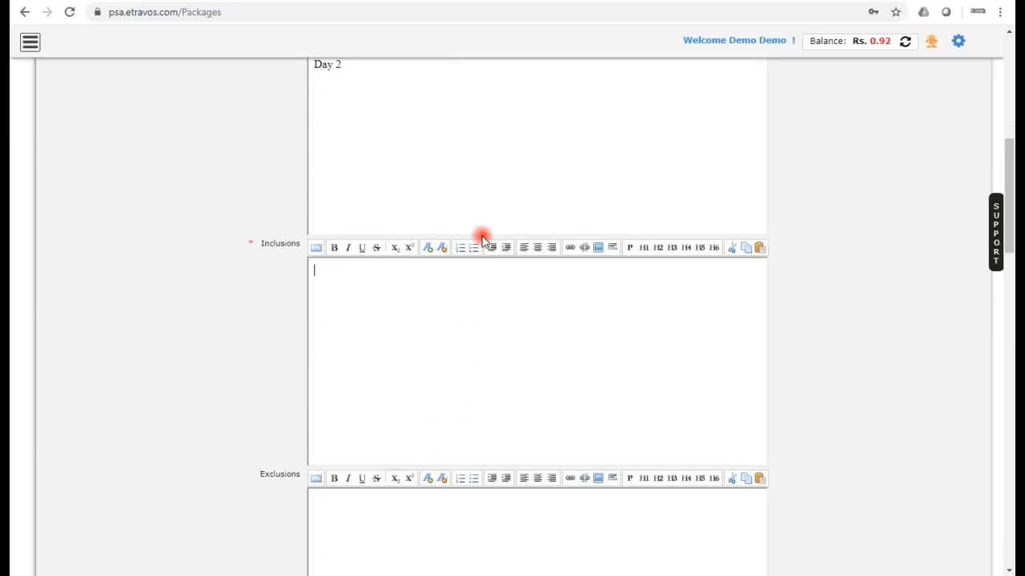
type("oom, Breakfast")
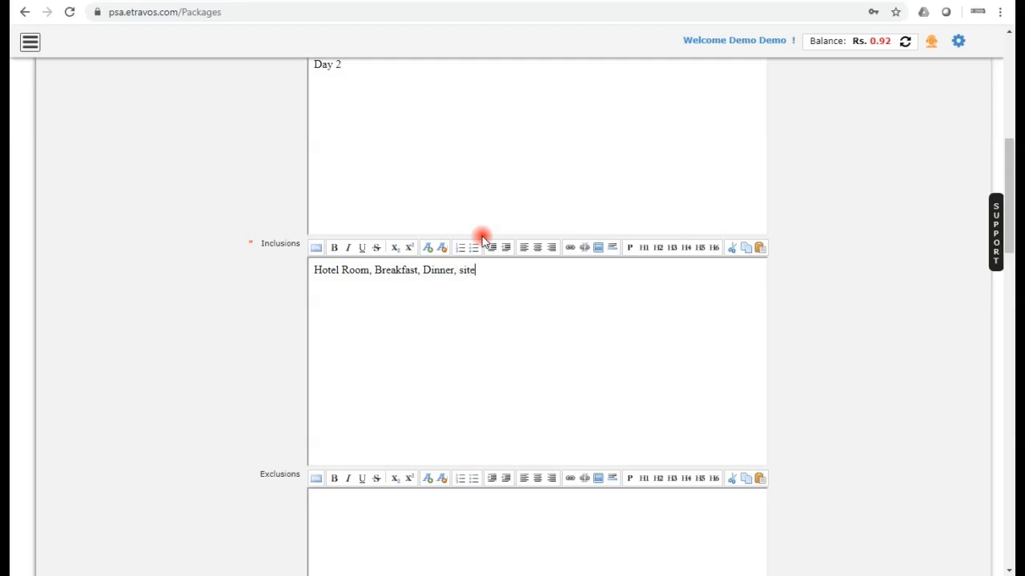
type(", Dinner, sight seeing")
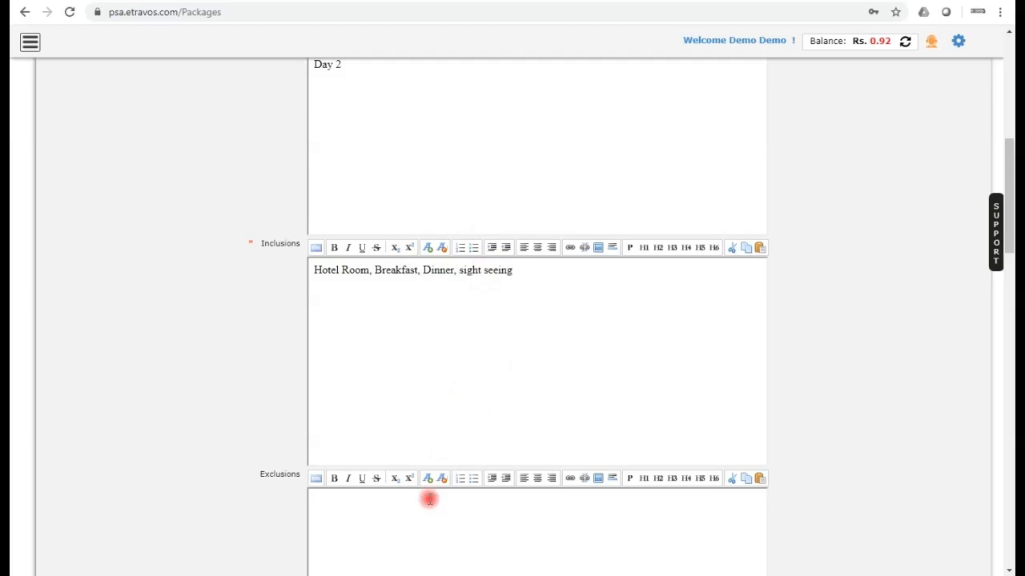
Enter "Camera fees, alcoholic/non-alcoholic beverages and starters" and "Vehicle service on leisure days for sightseeing not included in the itinerary" as exclusions
scroll(432, 492, "down", 2)
left_click(411, 417)
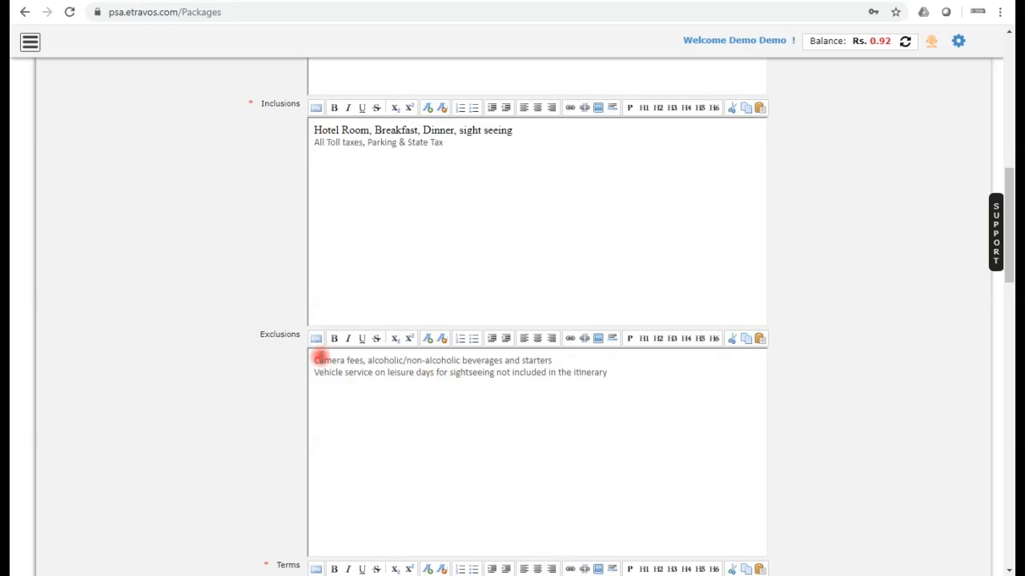
left_click_drag(315, 360, 553, 359)
left_click_drag(316, 373, 608, 373)
left_click(281, 100)
double_click(280, 103)
double_click(286, 334)
scroll(418, 438, "down", 1)
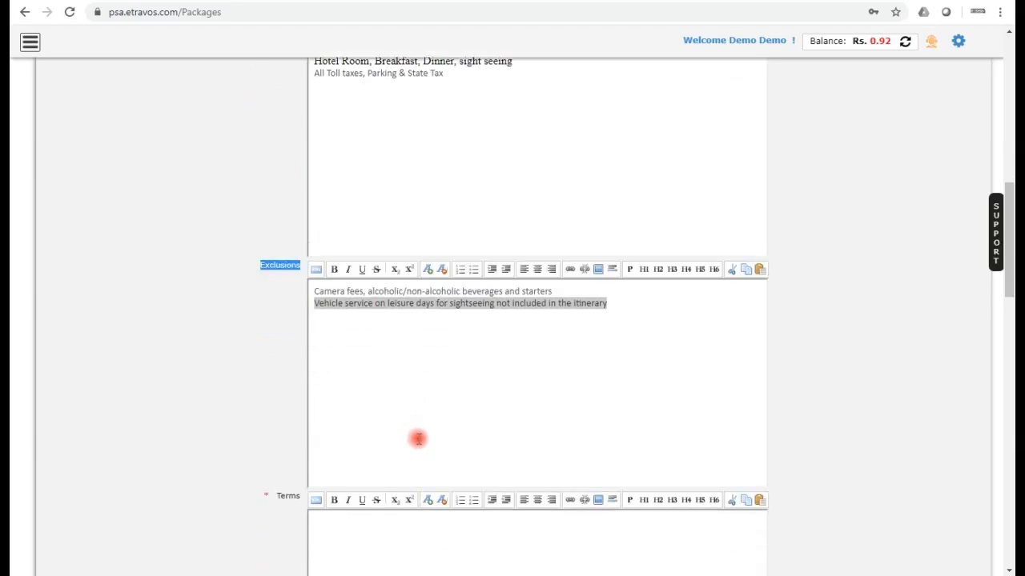
Enter "Terms and conditions" as the package's terms
scroll(405, 482, "down", 1)
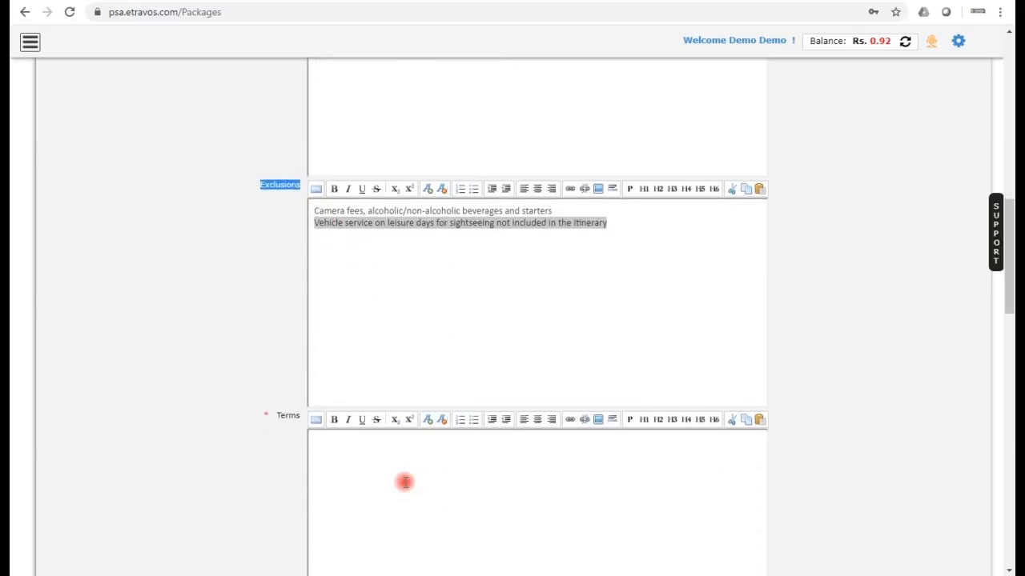
scroll(405, 482, "down", 2)
left_click(344, 339)
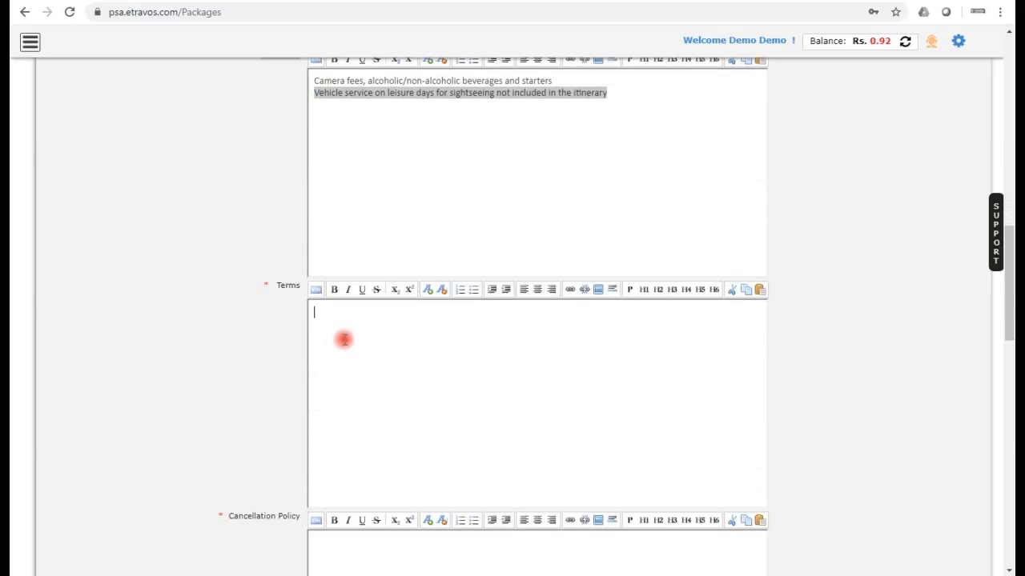
type("Terms and conidtions")
left_click_drag(378, 312, 507, 297)
type("ditions")
Enter "cancel before one week 50% cancellation charges applicable" as the package's cancellation policy
scroll(510, 299, "down", 4)
left_click(365, 289)
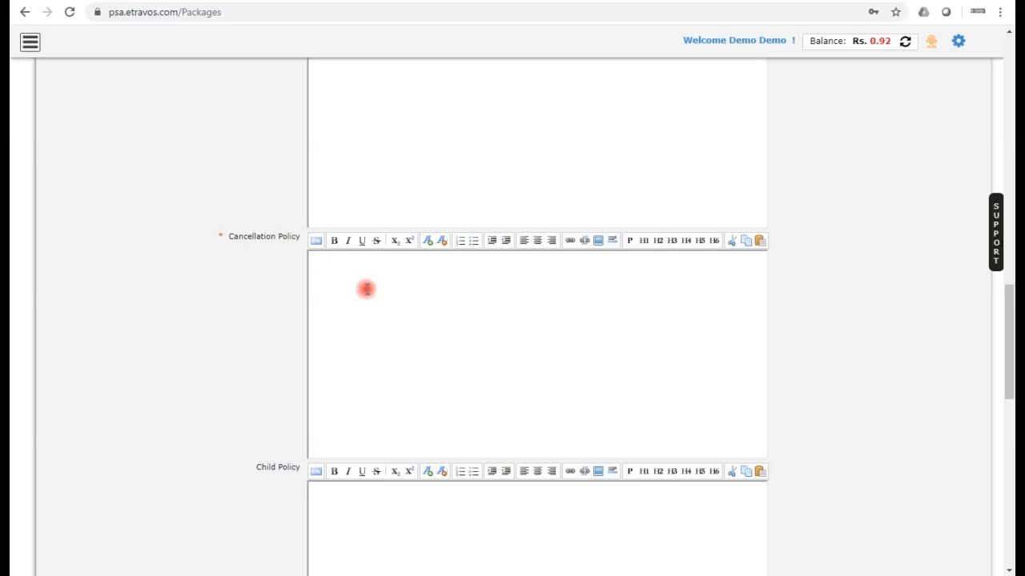
type("cancel befpore one week ")
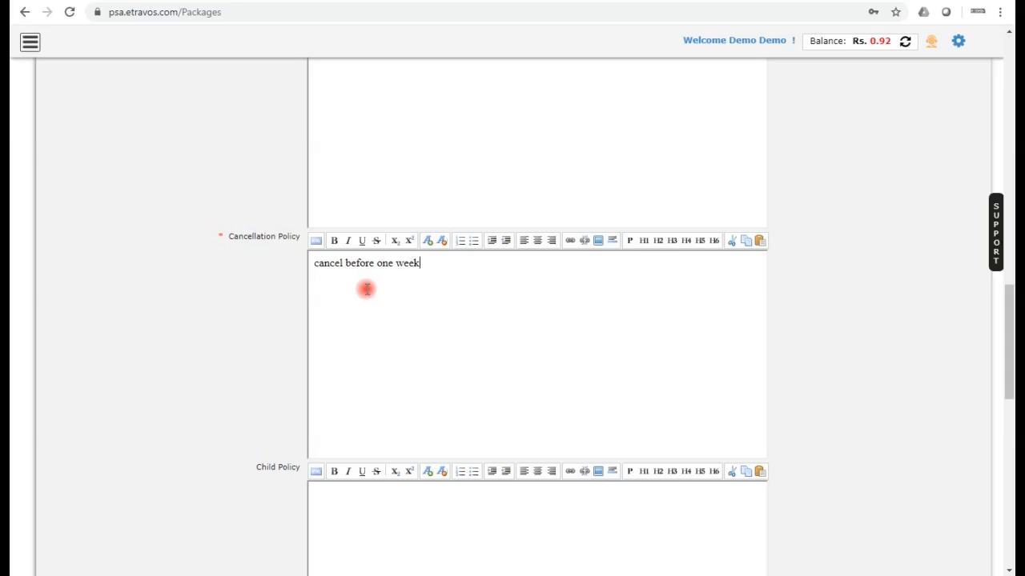
type("50% cancellation charges applicable")
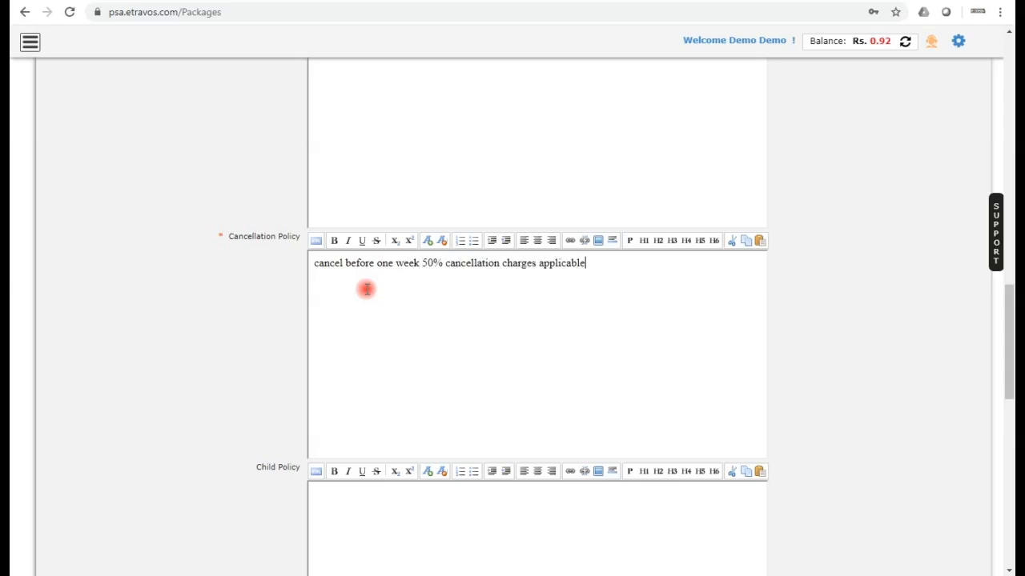
Leave Child Policy and Additional Info empty, attach download (1).jpg as the package's first image, and submit the package
scroll(360, 312, "down", 3)
left_click(355, 342)
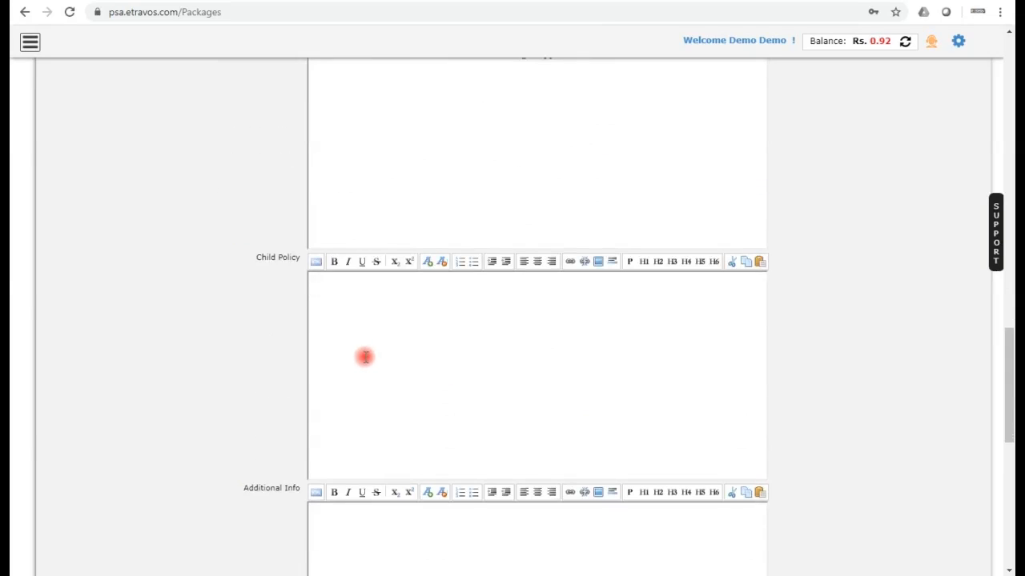
scroll(368, 336, "down", 1)
scroll(398, 405, "down", 2)
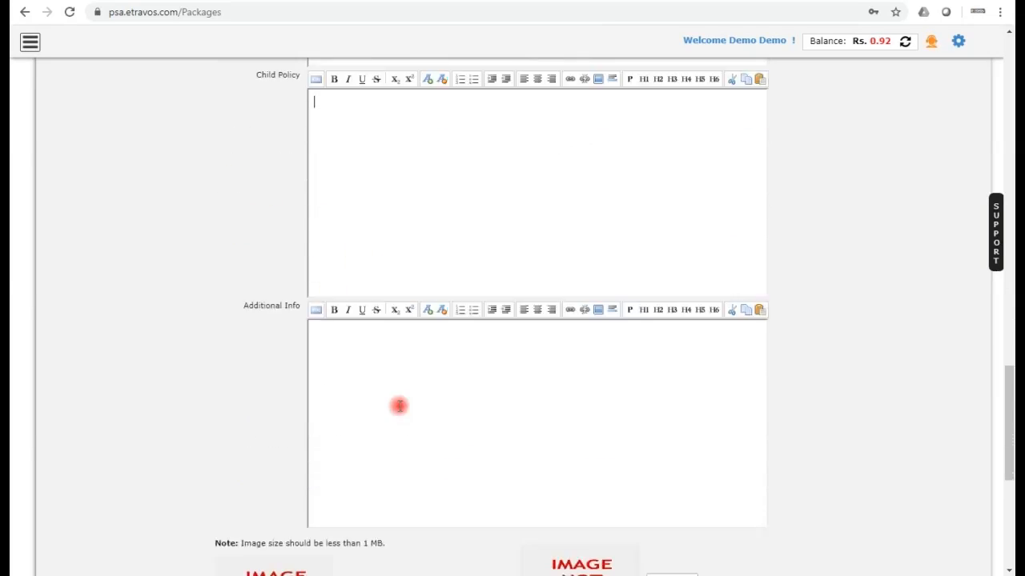
left_click(421, 318)
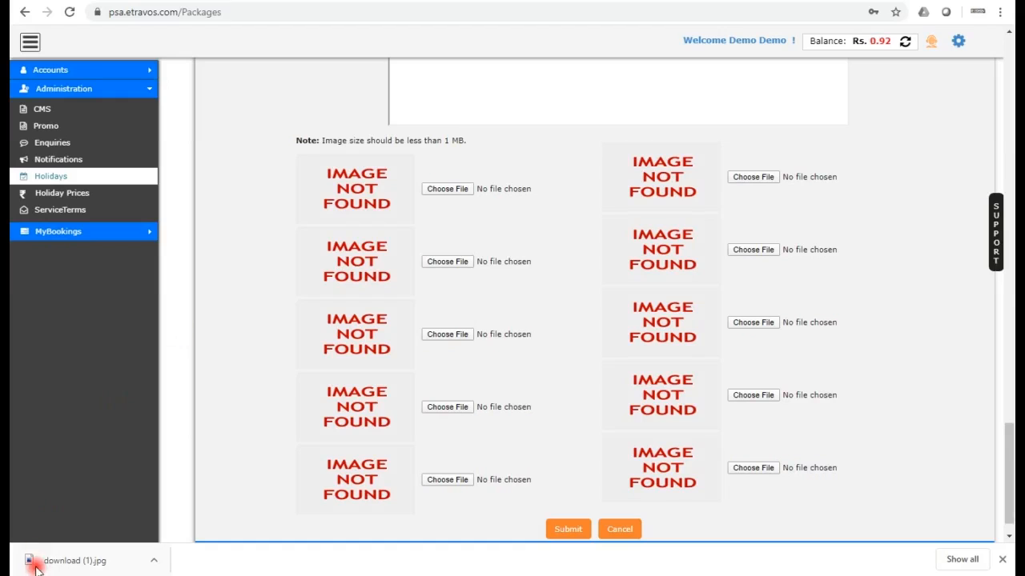
left_click_drag(32, 559, 492, 195)
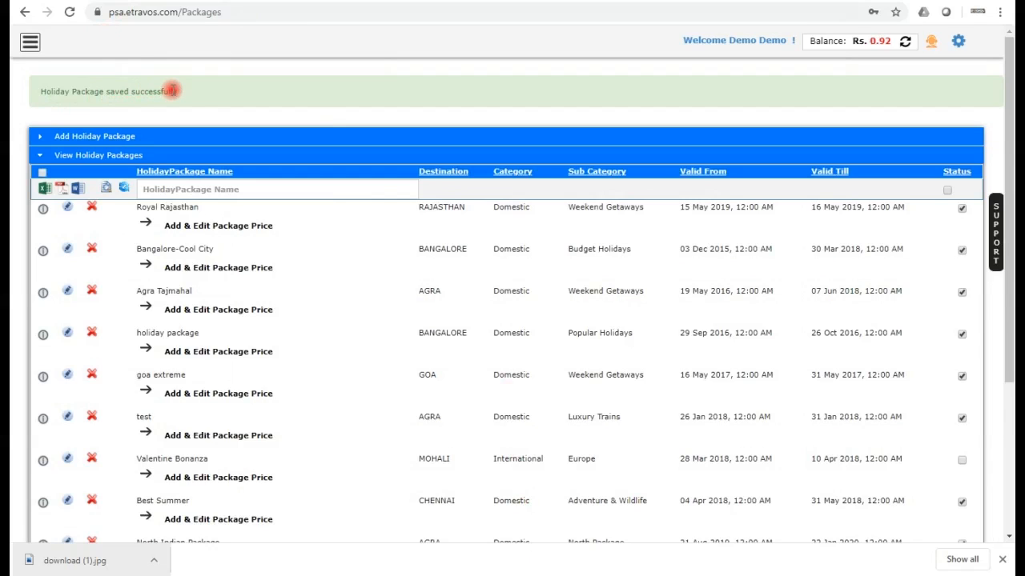
Go to Holiday Prices and choose Delhi Package as the holiday package to price
left_click(29, 42)
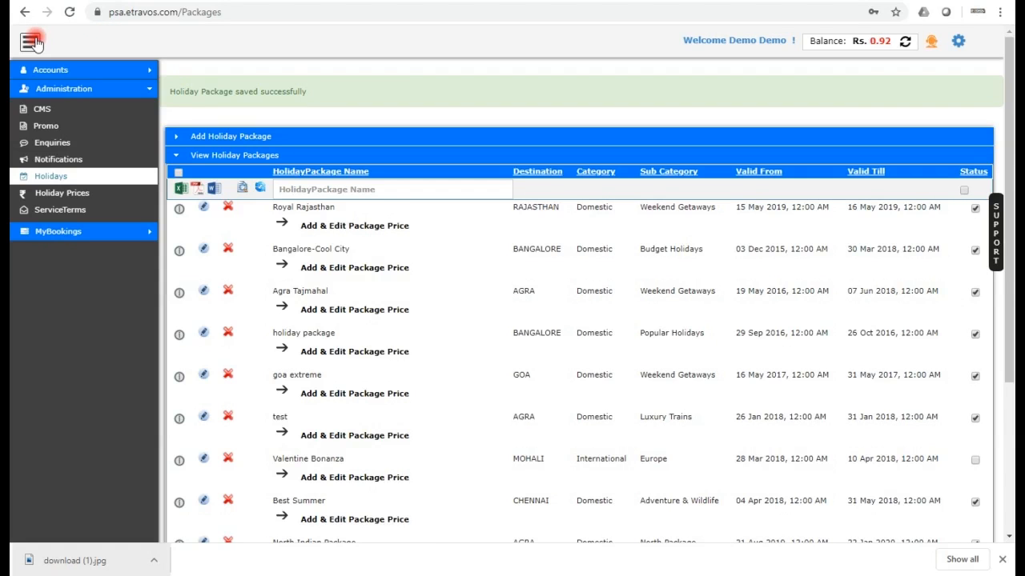
left_click(58, 197)
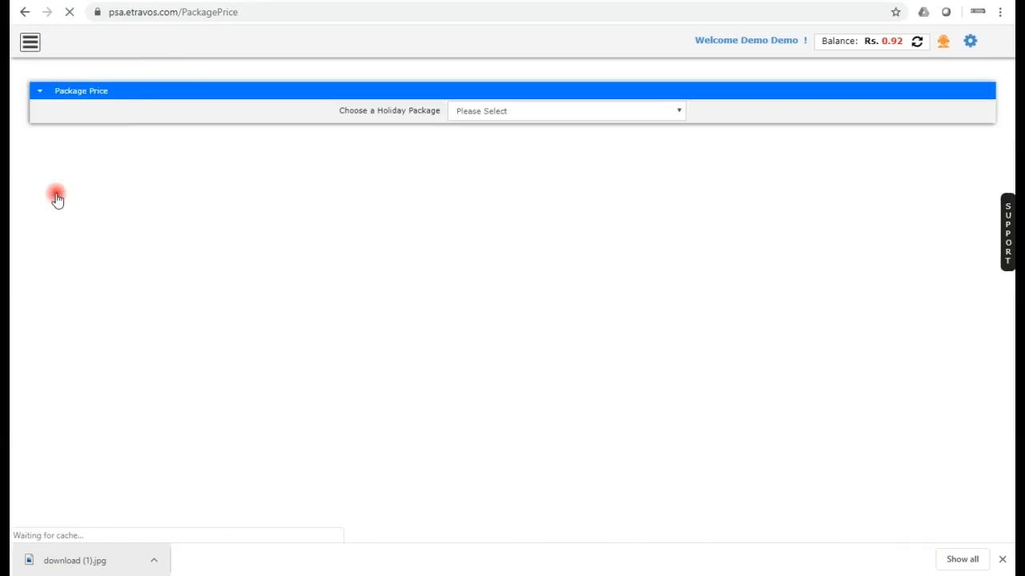
left_click(474, 112)
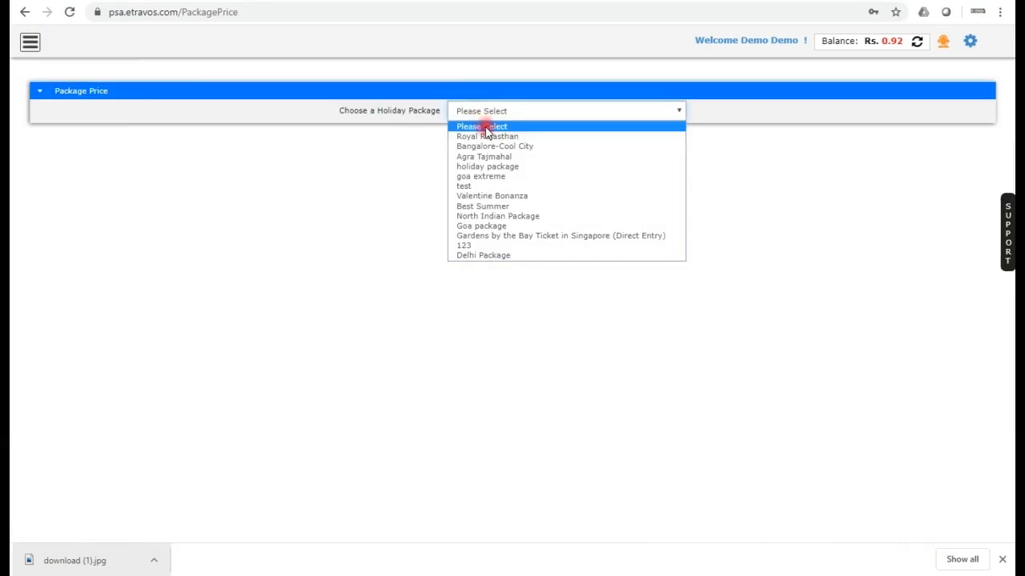
left_click(484, 256)
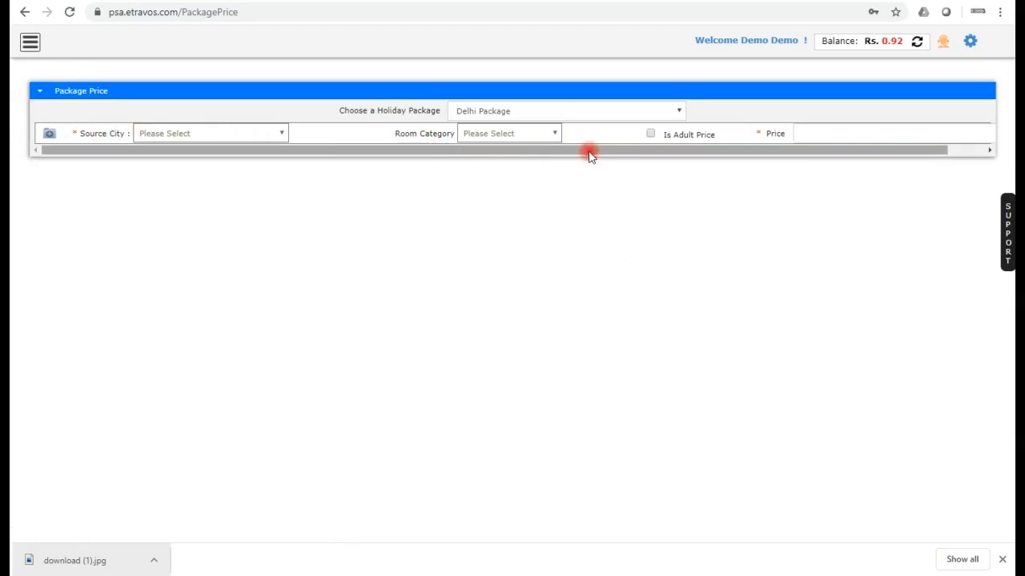
Set the source city of the Delhi Package price to HYDERABAD
left_click(201, 134)
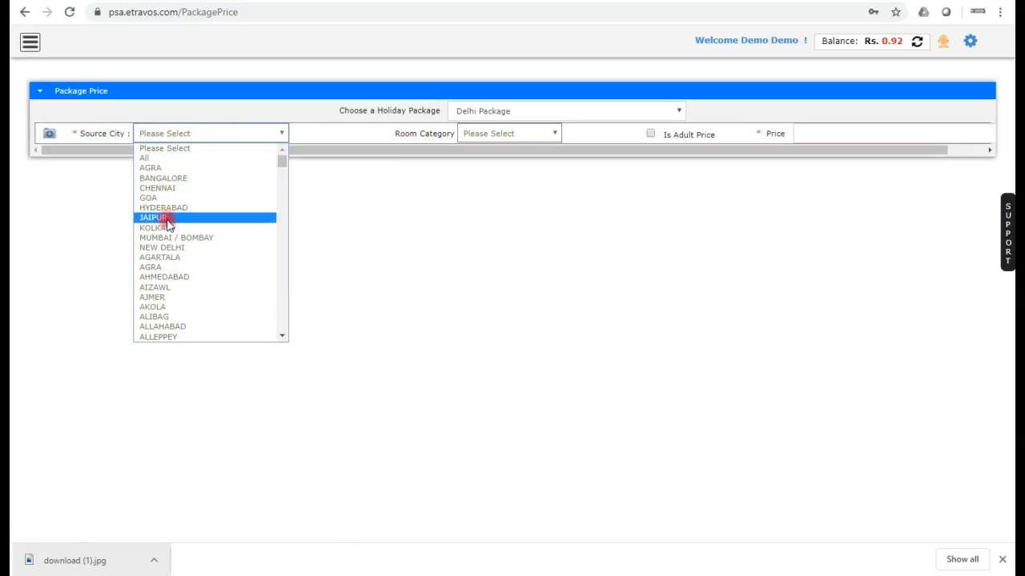
scroll(167, 267, "down", 5)
scroll(174, 290, "down", 5)
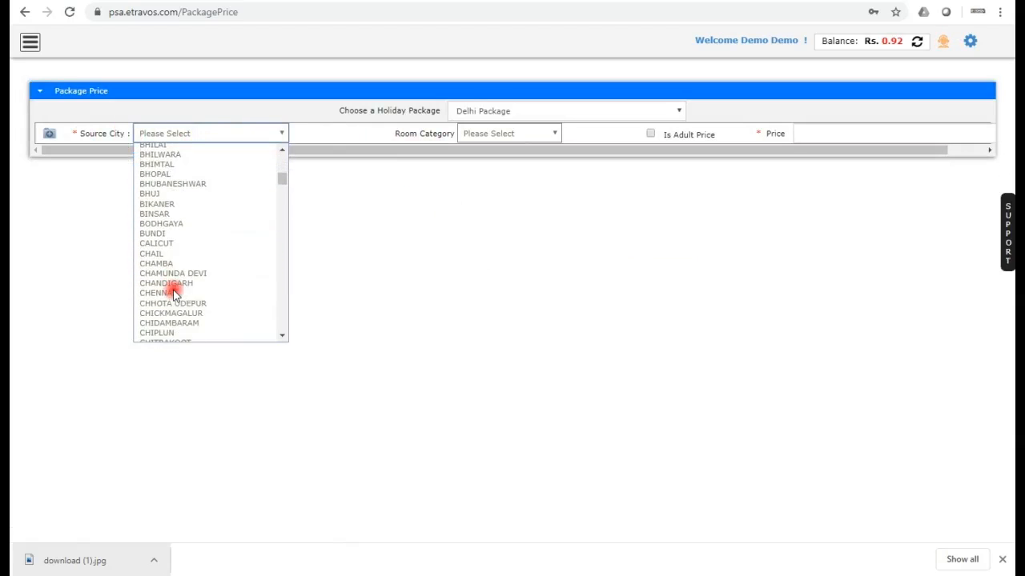
scroll(180, 280, "down", 4)
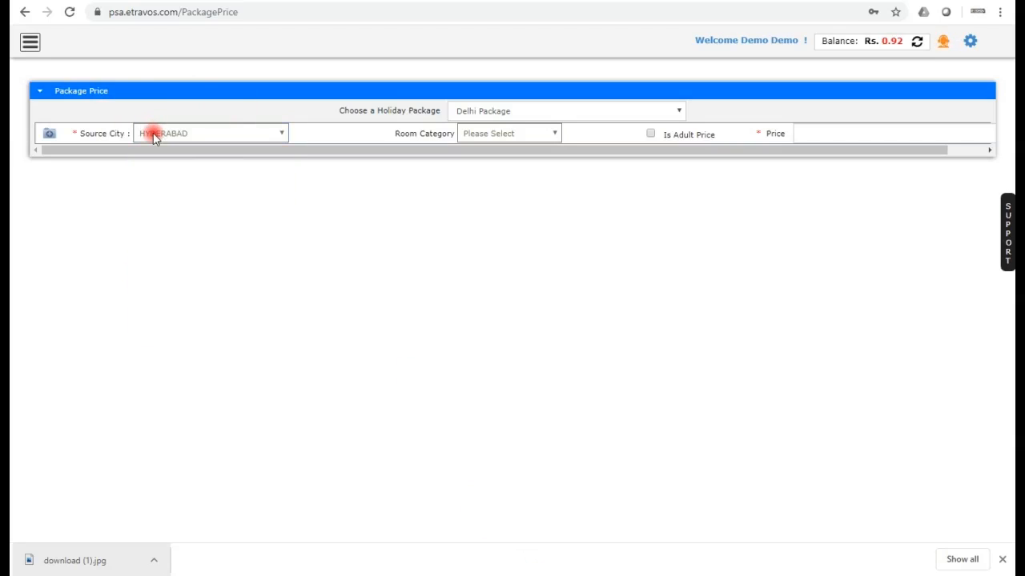
left_click(156, 138)
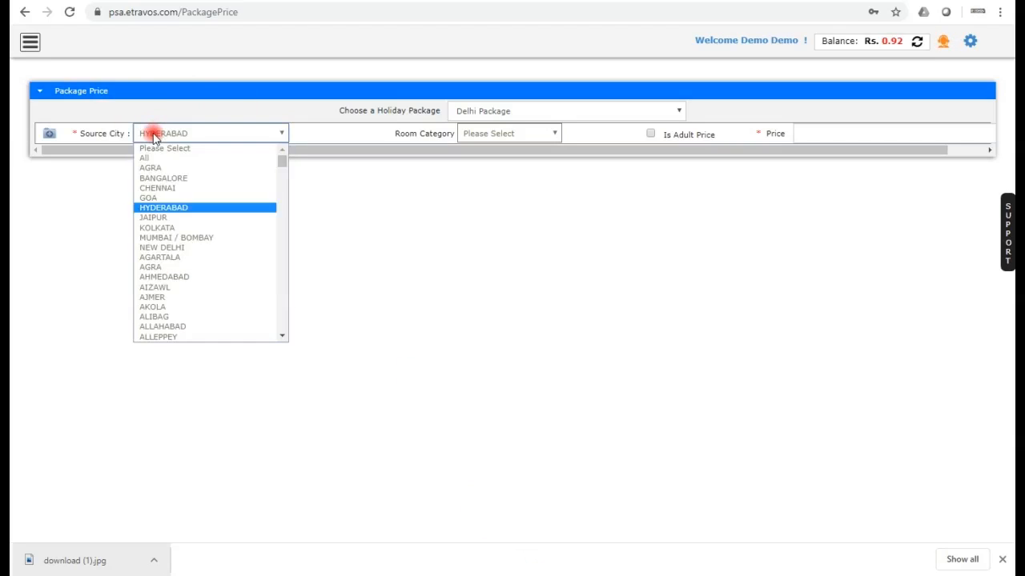
left_click(164, 206)
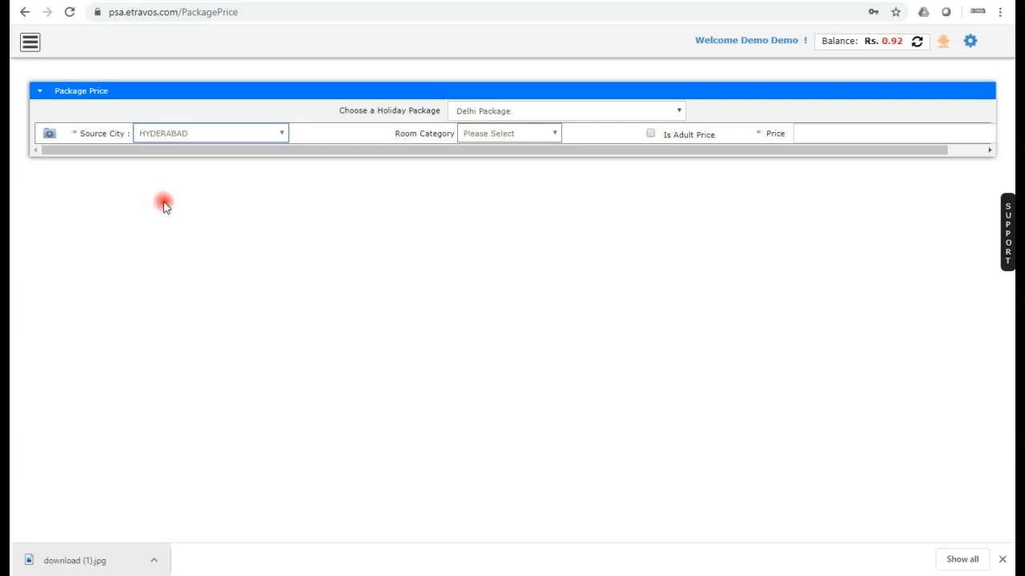
Set the room category to Standard, enable Is Adult Price, enter a price of 10000, and add the price entry
left_click(469, 138)
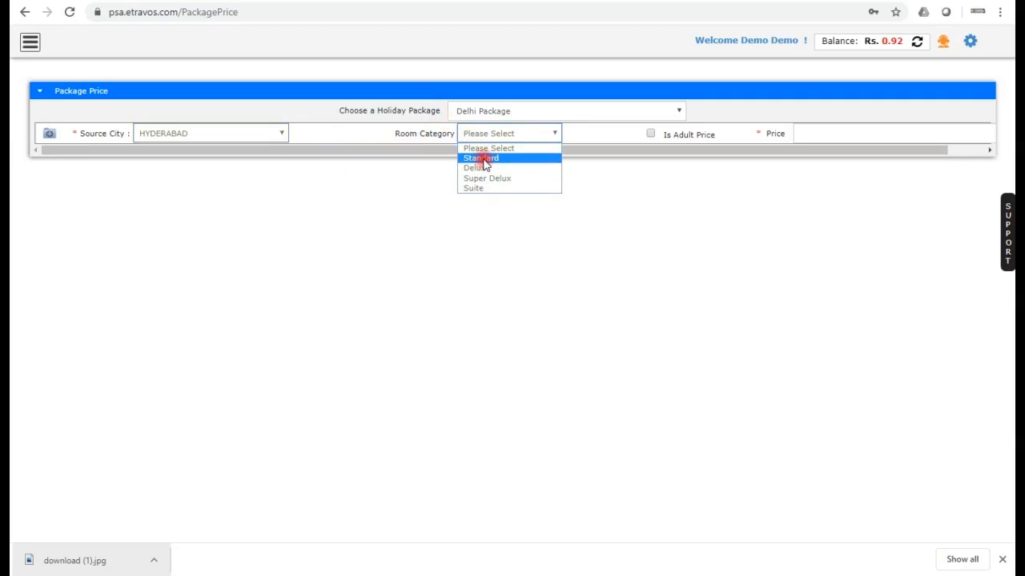
left_click(483, 159)
left_click(652, 134)
left_click(812, 141)
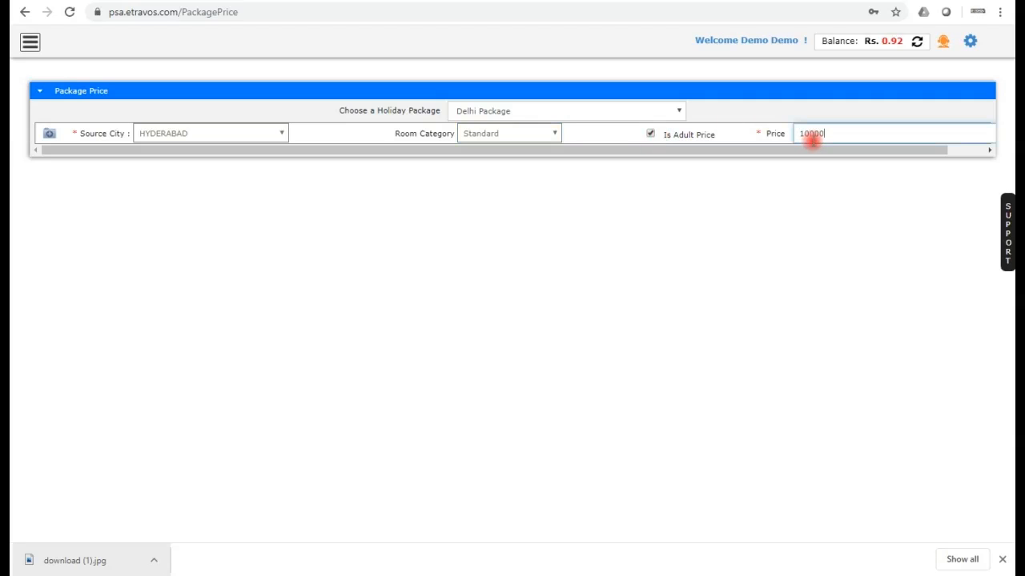
left_click(49, 138)
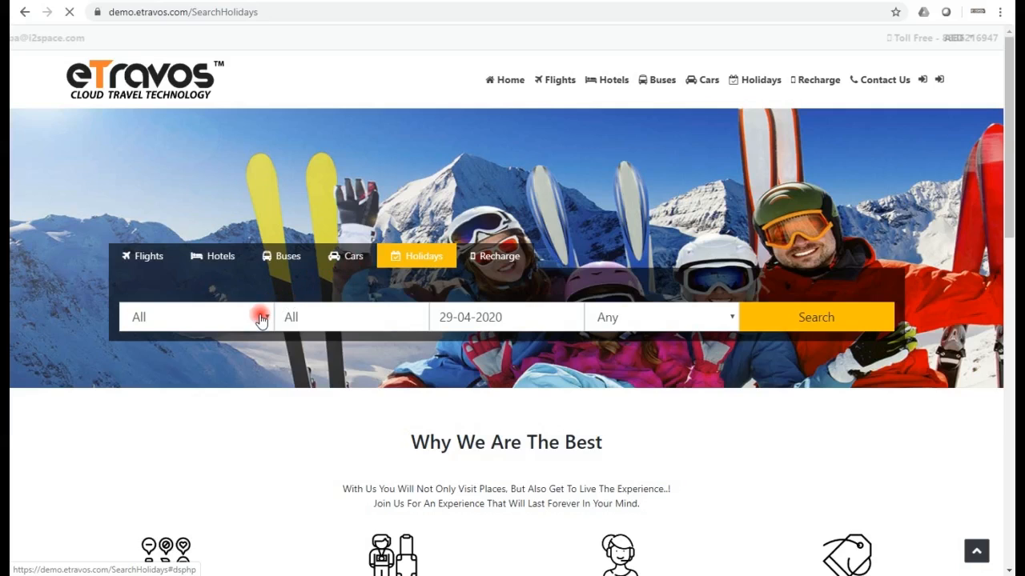
On the demo.etravos.com booking site, search for Weekend Getaways holidays to all destinations on 29-04-2020 with any duration
left_click(261, 319)
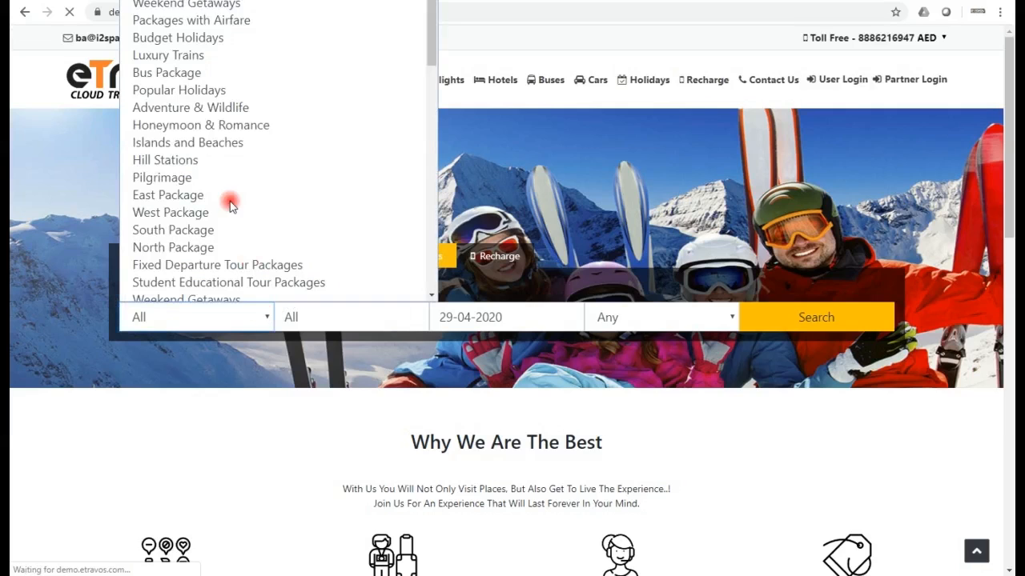
scroll(361, 430, "down", 1)
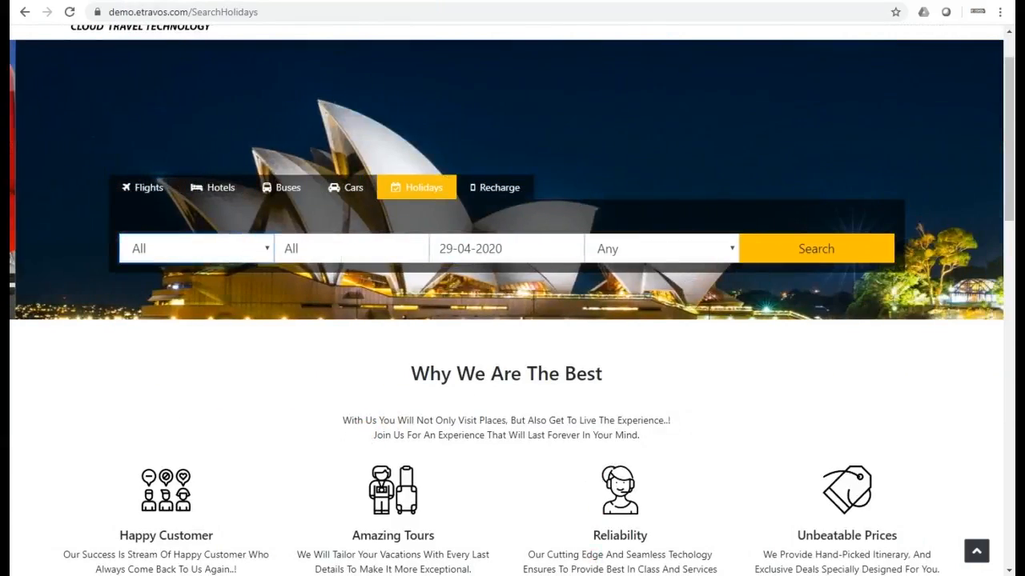
left_click(222, 248)
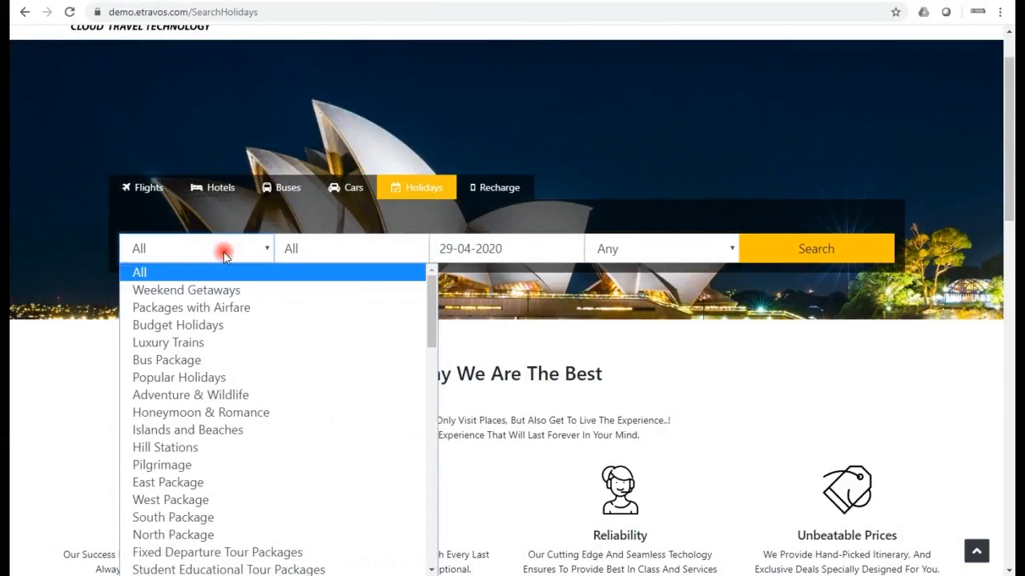
left_click(207, 290)
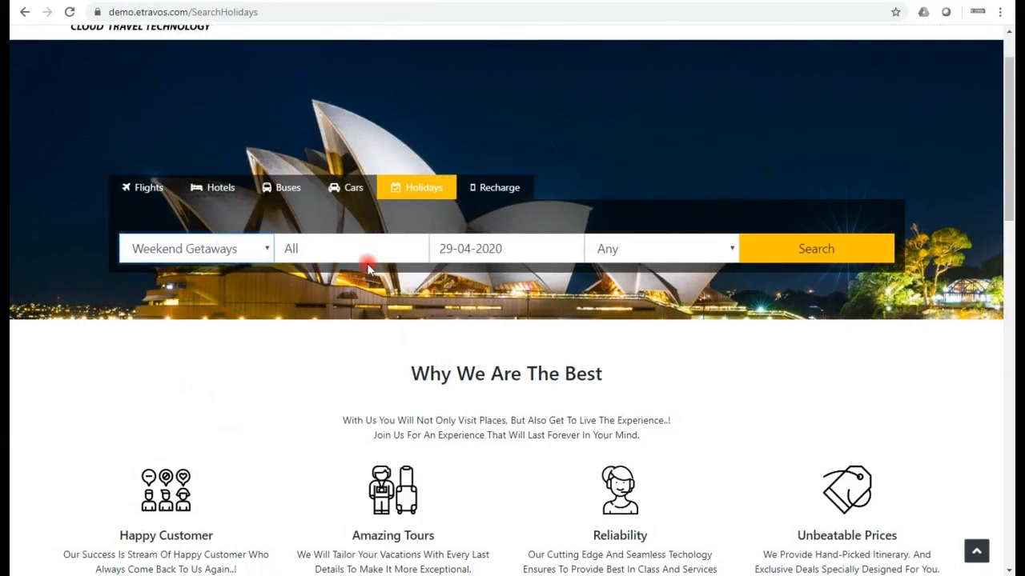
left_click(481, 248)
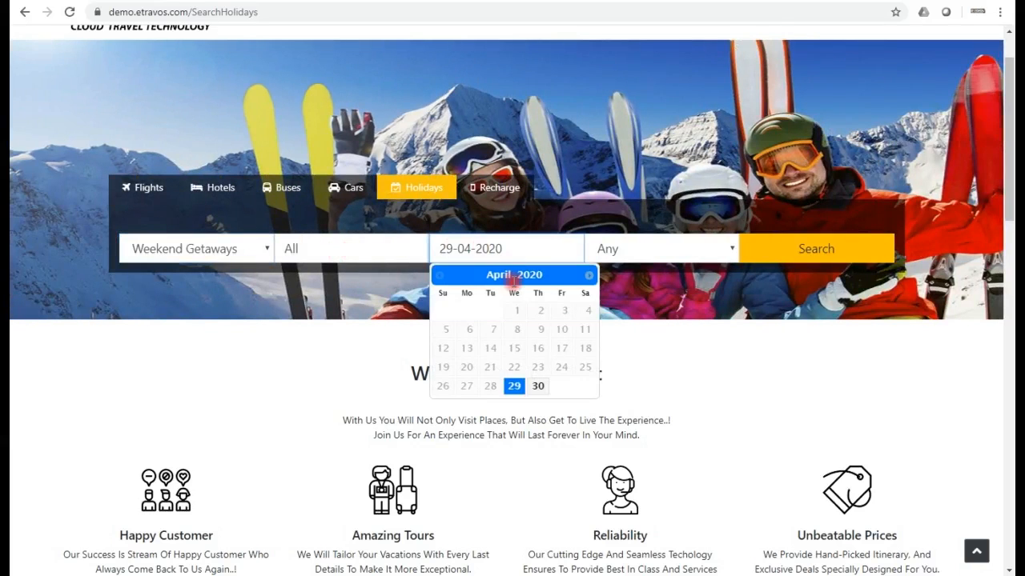
left_click(516, 385)
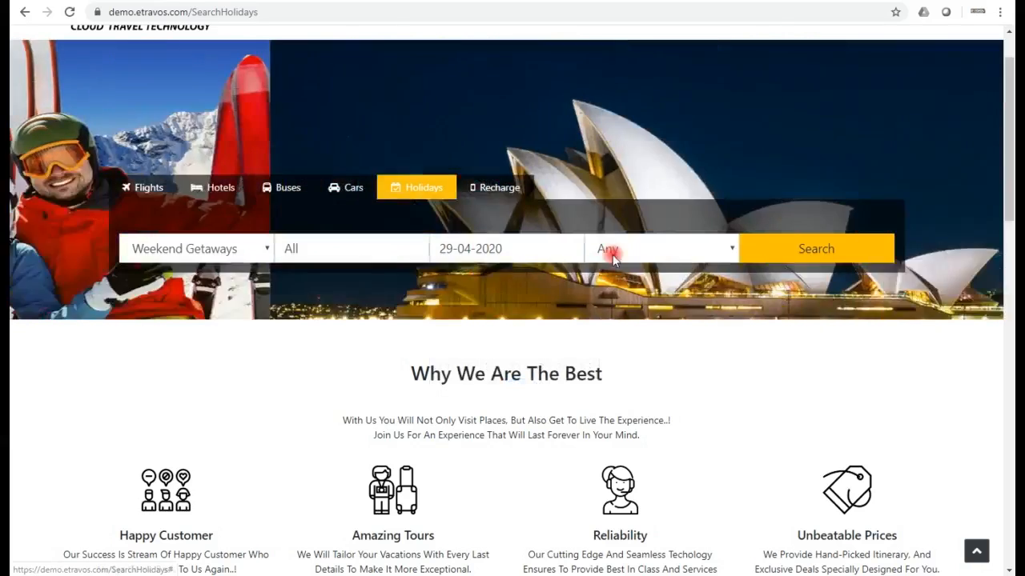
left_click(612, 255)
left_click(624, 270)
left_click(806, 261)
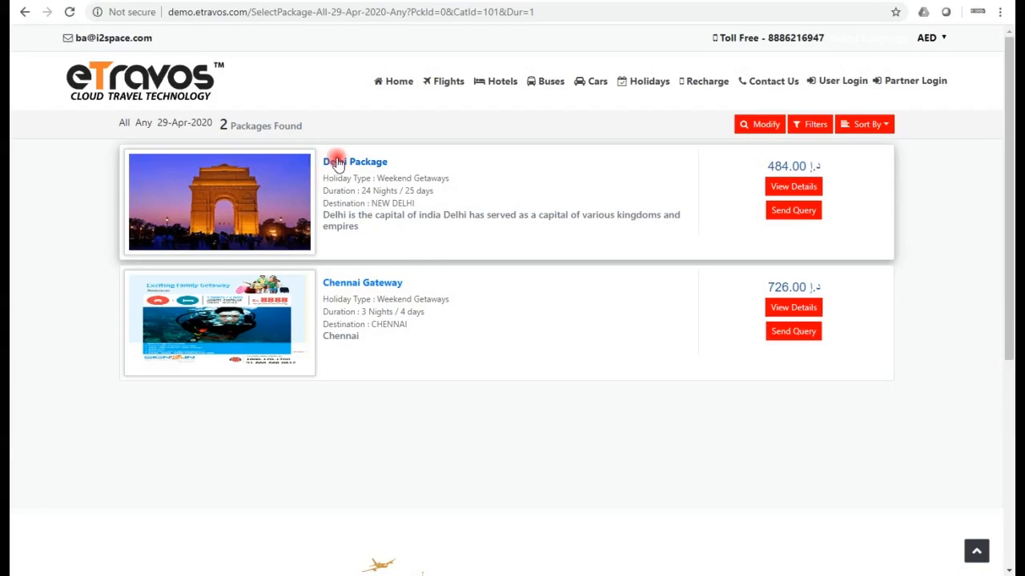
Switch the search results' currency to INR and check the Delhi Package's price in the results list
left_click(926, 40)
left_click(928, 95)
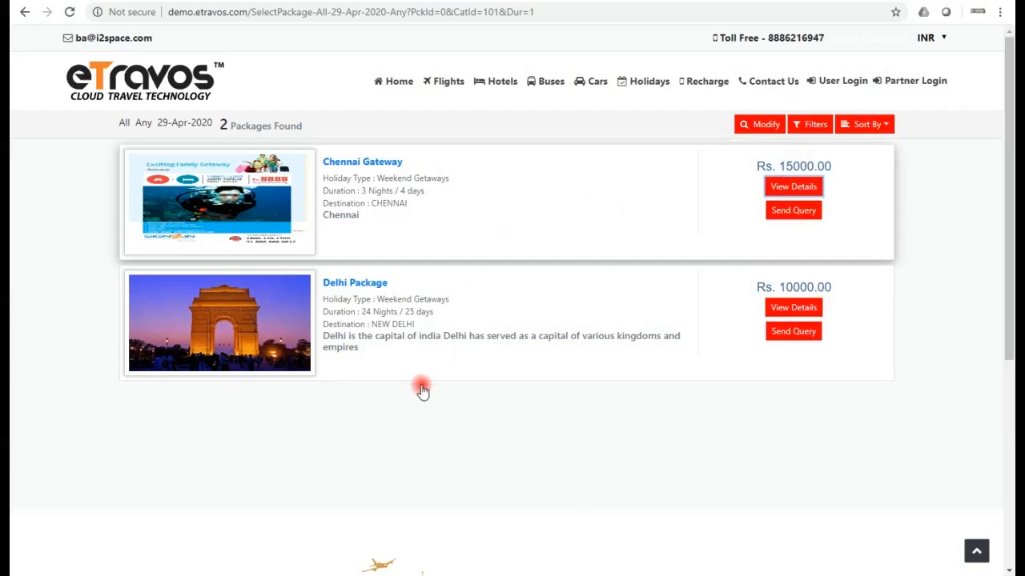
key("alt+Left")
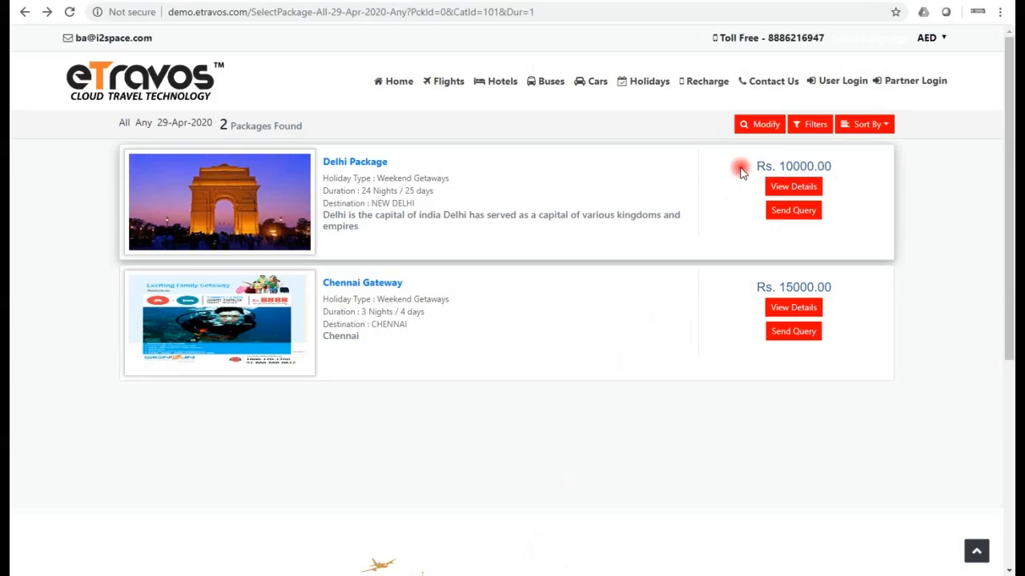
left_click_drag(780, 167, 817, 166)
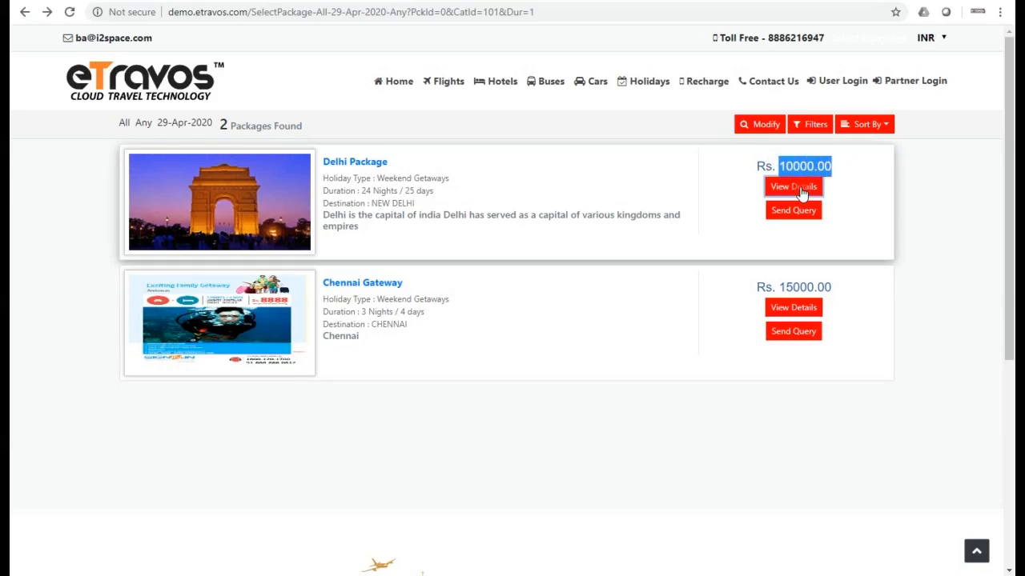
Open the Delhi Package's details and review its itinerary, overview, inclusions and exclusions
left_click(801, 189)
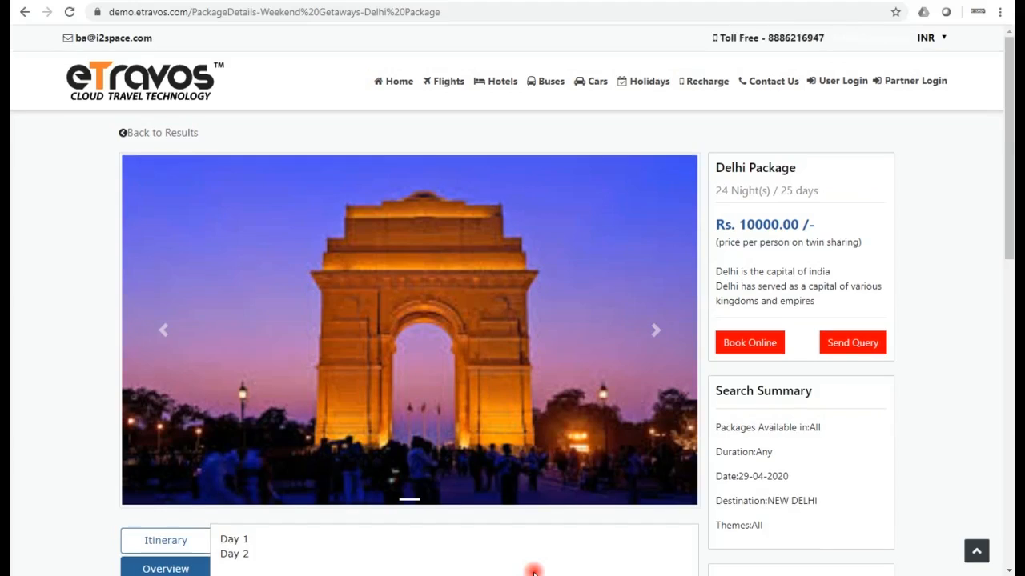
scroll(418, 278, "down", 3)
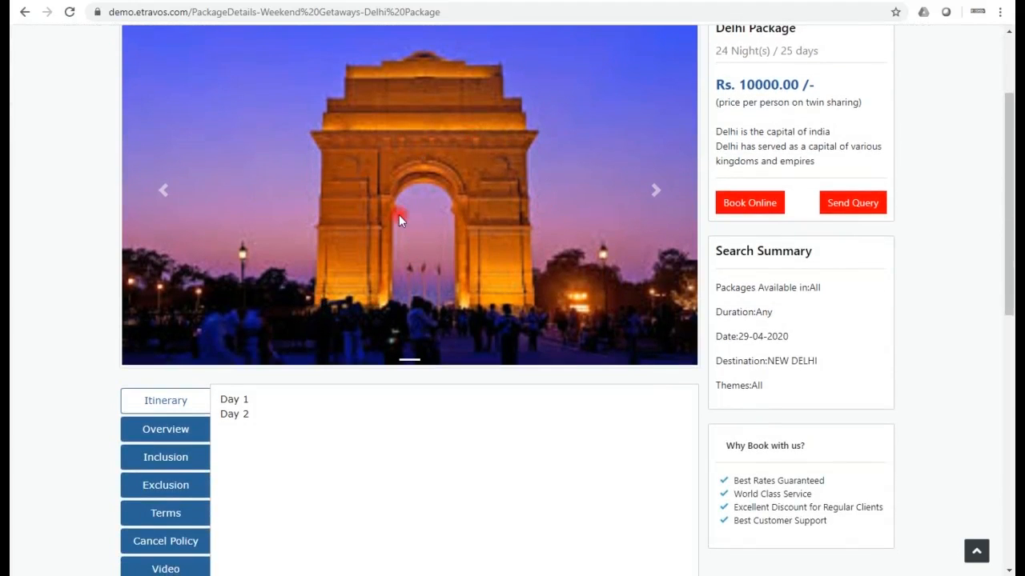
scroll(168, 403, "down", 1)
left_click(167, 360)
left_click(171, 388)
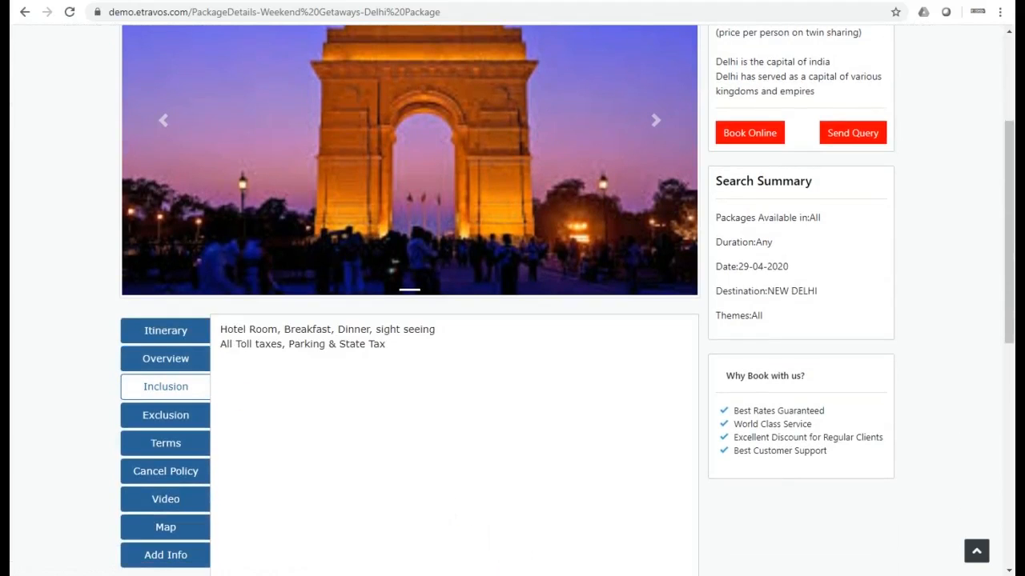
left_click(169, 416)
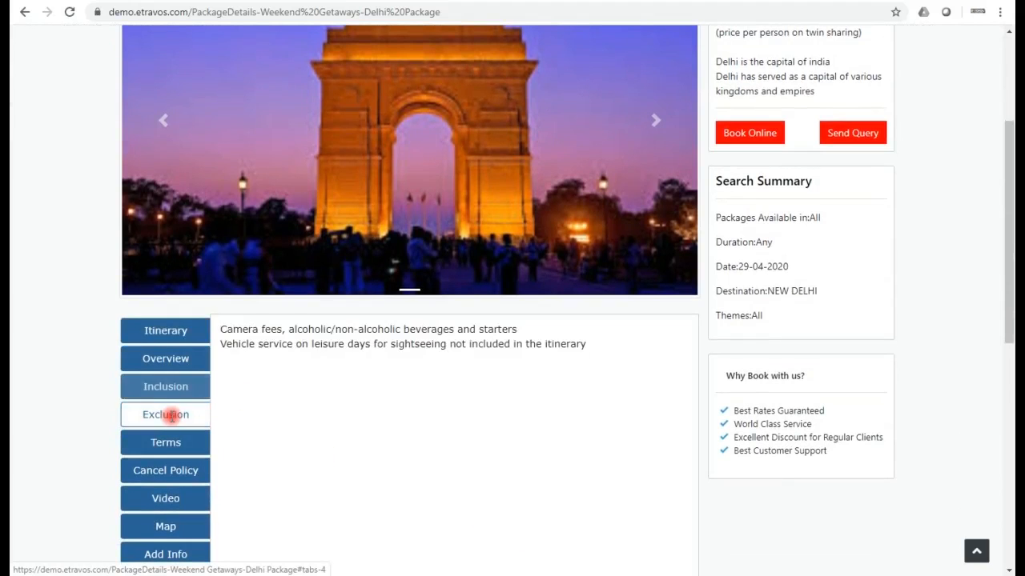
Review the Delhi Package's terms, cancellation policy, video, map and additional information
left_click(165, 444)
left_click(171, 471)
scroll(190, 469, "down", 1)
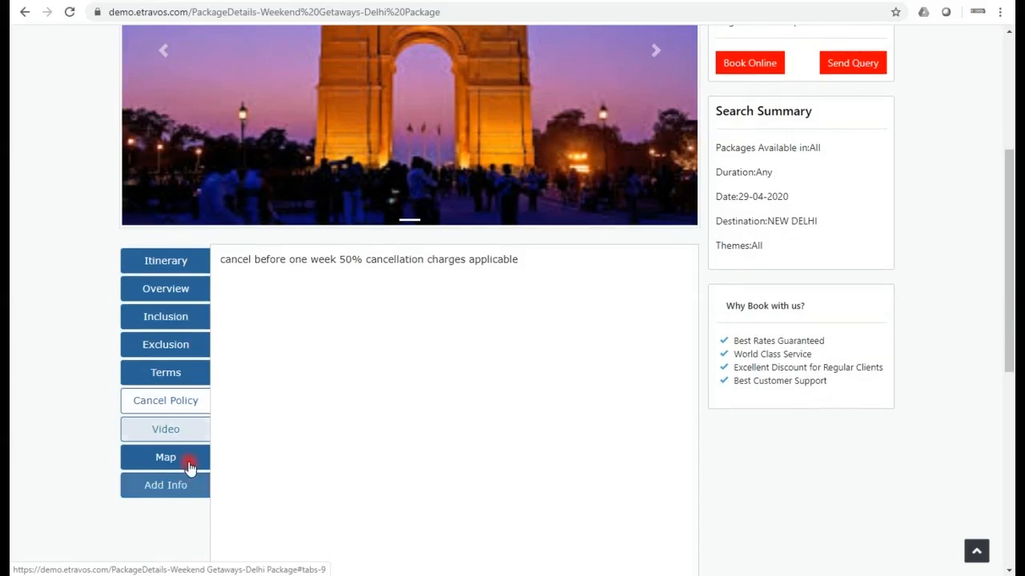
left_click(169, 428)
left_click(171, 457)
left_click(174, 488)
scroll(503, 395, "up", 4)
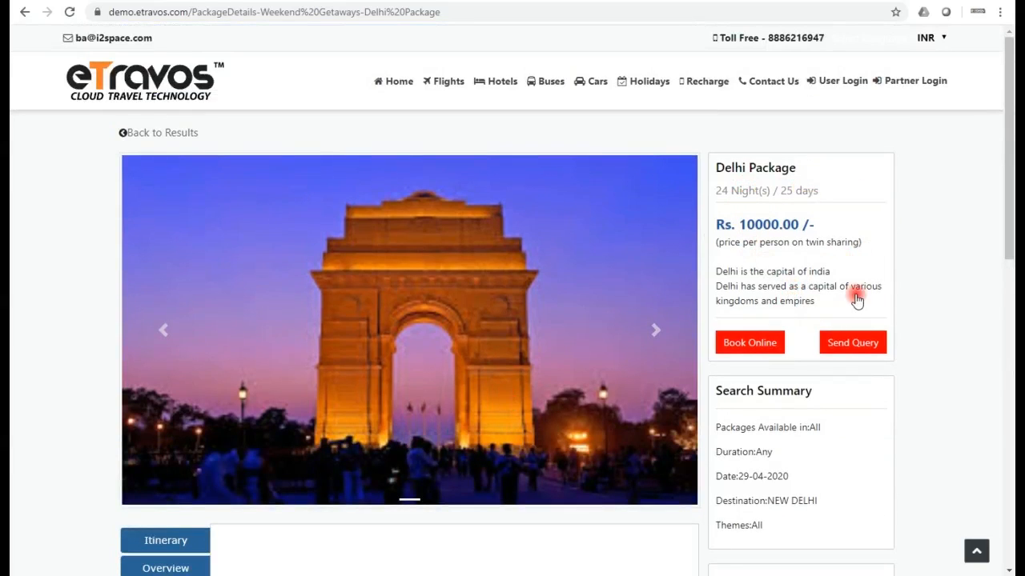
Start an online booking of the Standard package from HYDERABAD for 29-04-2020 with one room and one adult
scroll(851, 400, "down", 2)
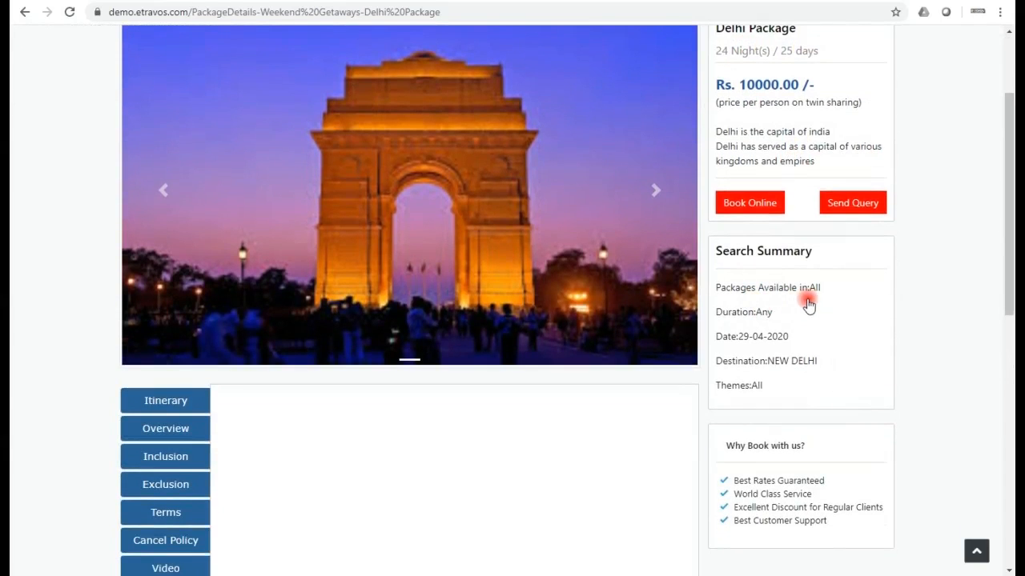
scroll(774, 278, "up", 1)
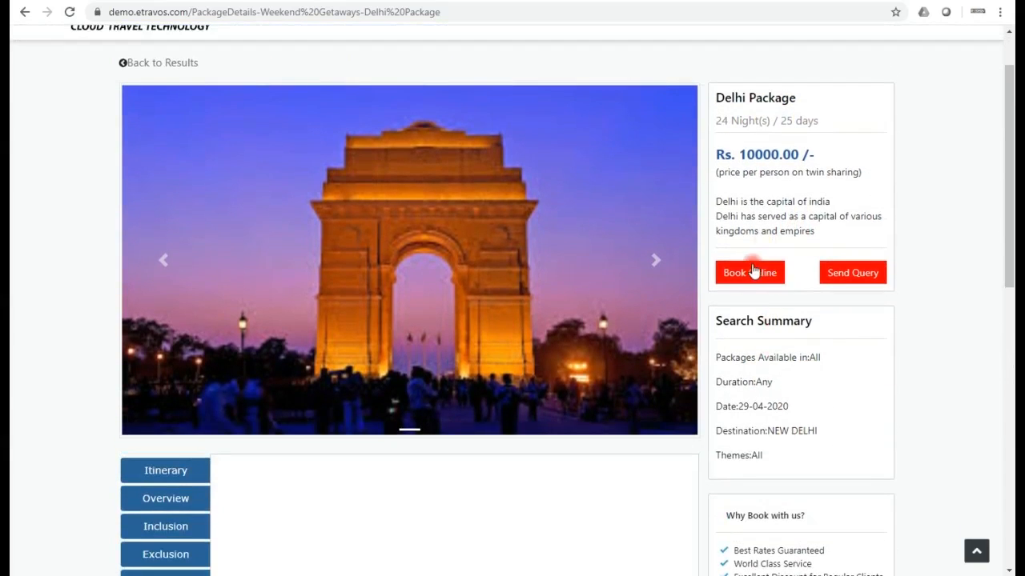
left_click(746, 280)
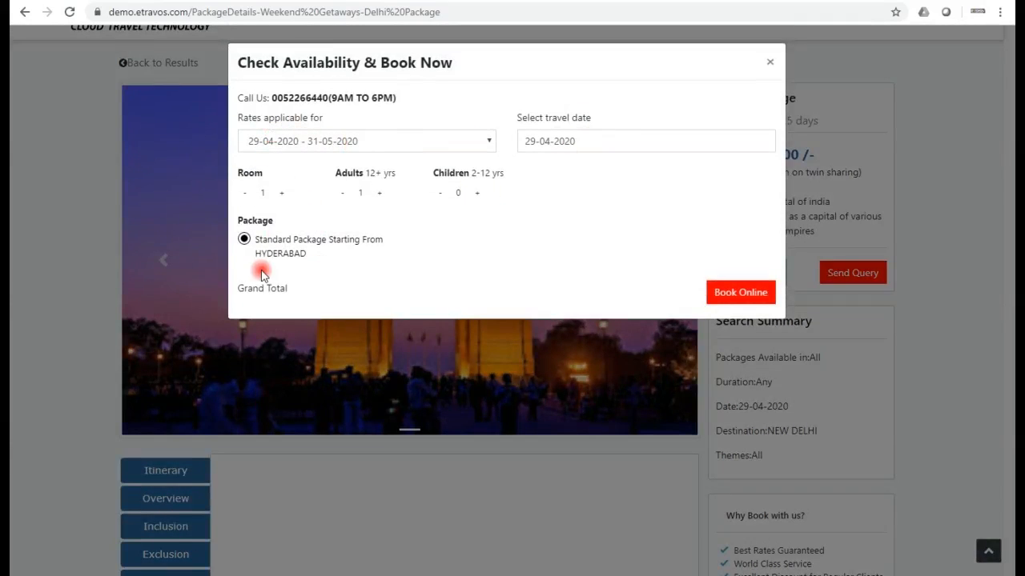
left_click(778, 64)
left_click(880, 271)
left_click(733, 293)
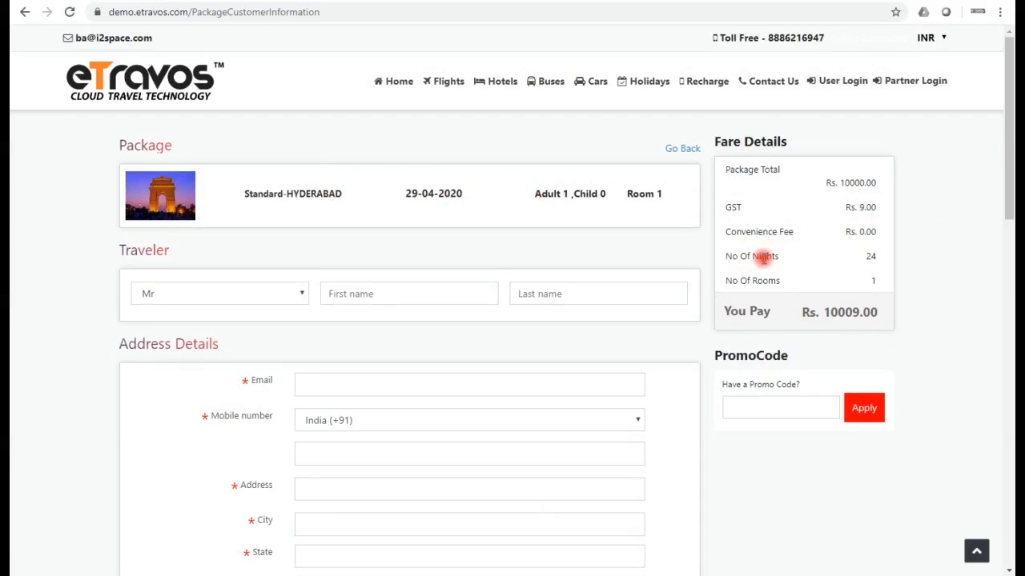
Fill in the traveler's title as Mr, first and last name, email, mobile number and address
scroll(766, 377, "down", 1)
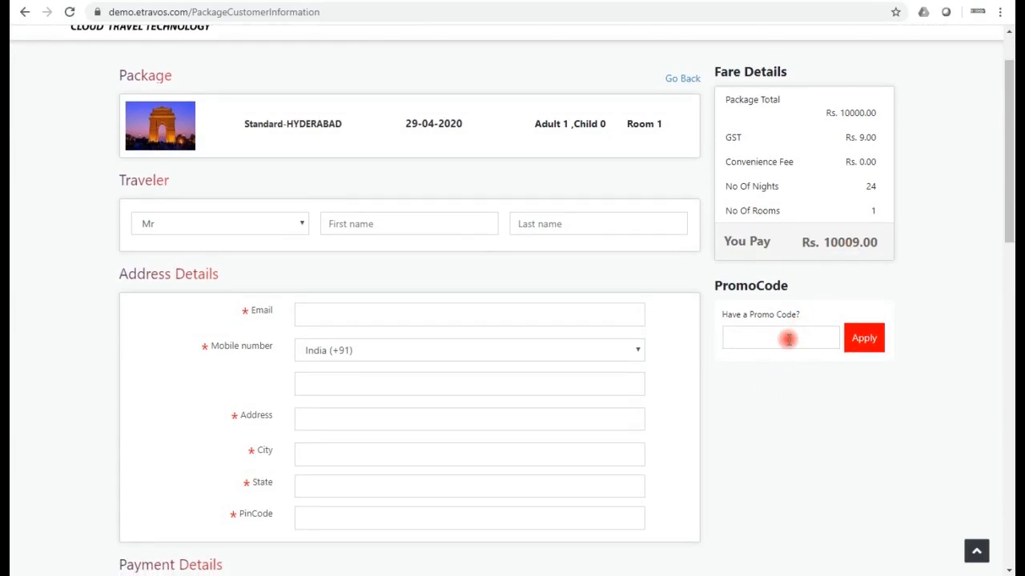
left_click(280, 230)
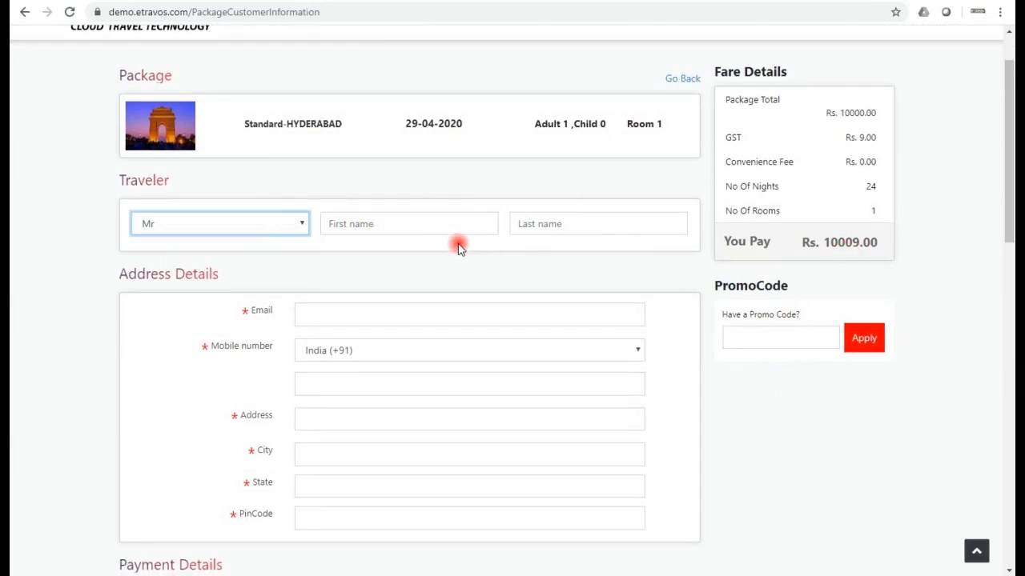
left_click(413, 223)
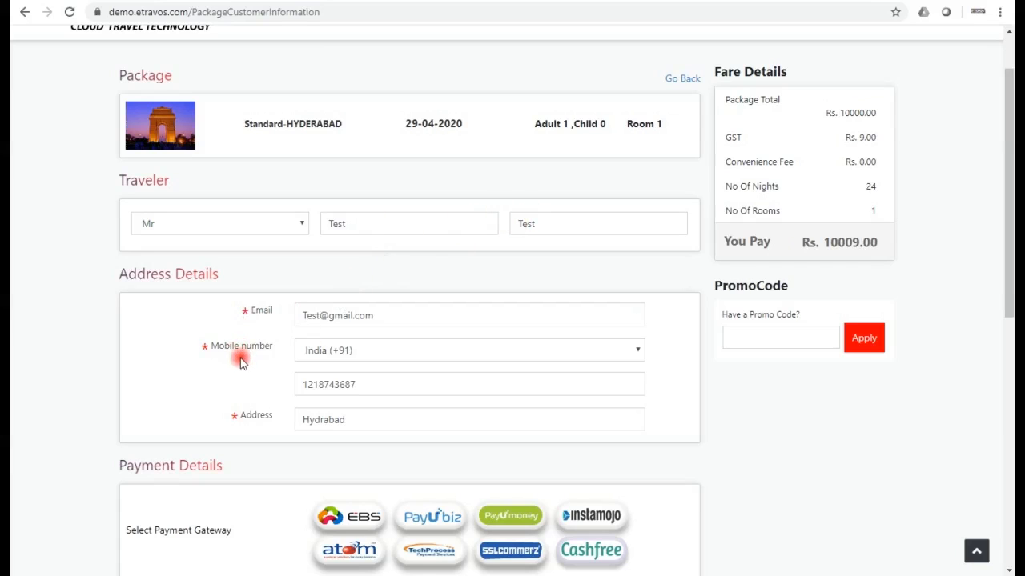
Agree to the terms and conditions and proceed to the Cashfree payment page
scroll(393, 483, "down", 3)
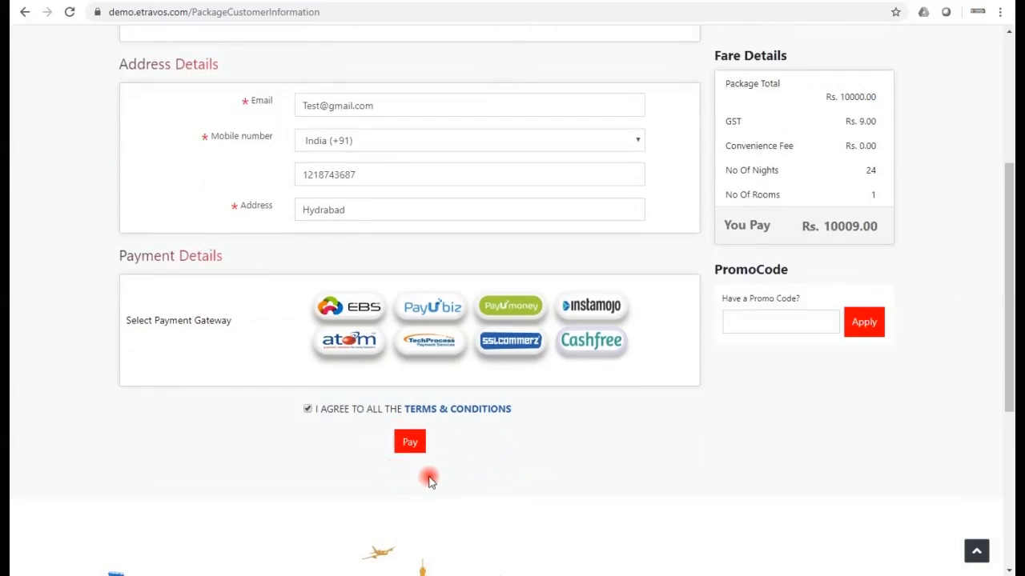
left_click(308, 409)
left_click(409, 443)
left_click(464, 269)
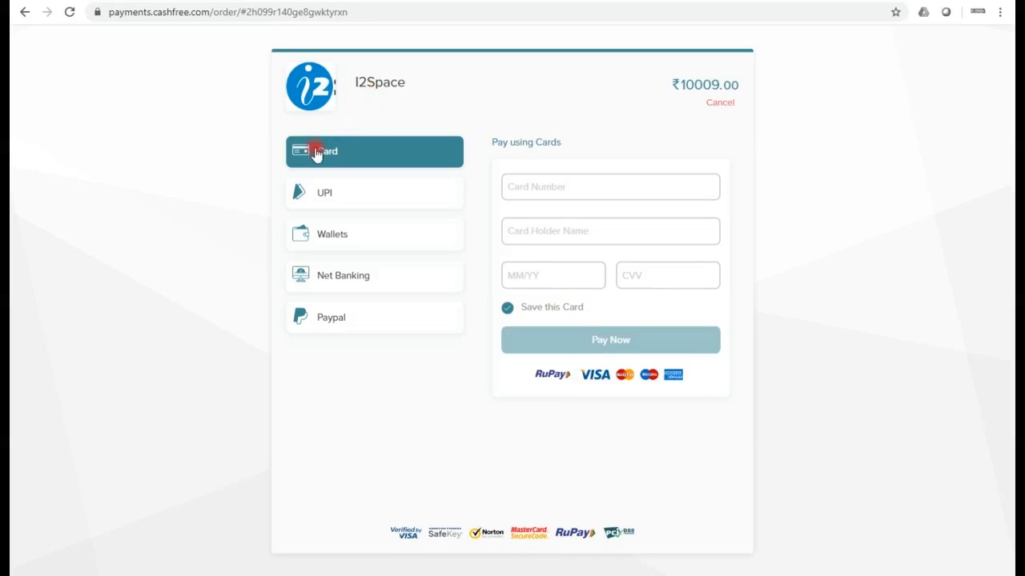
Review the UPI, Wallets, Net Banking, Paypal and Card payment options for the booking
left_click(337, 199)
left_click(339, 235)
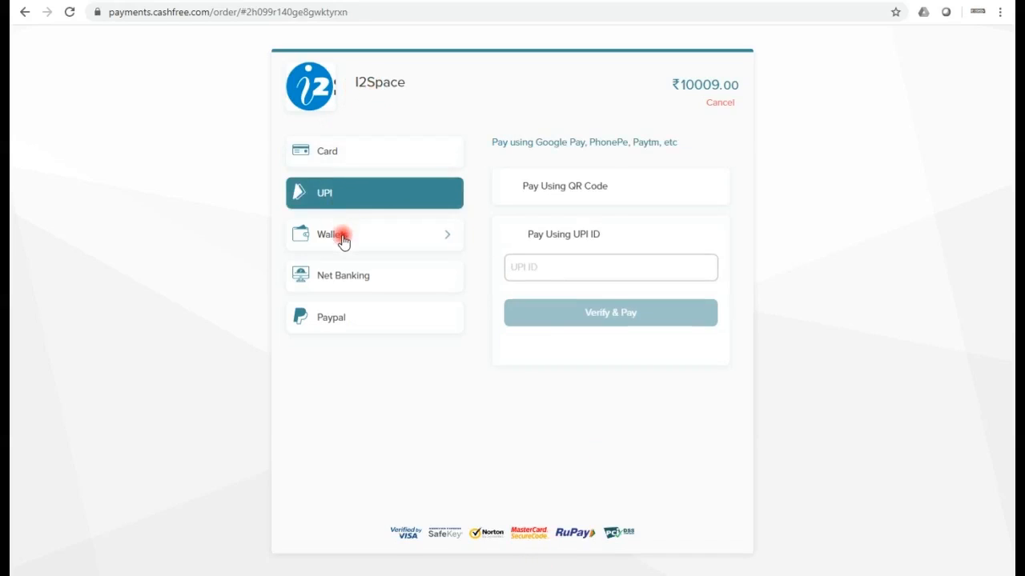
left_click(357, 274)
left_click(369, 337)
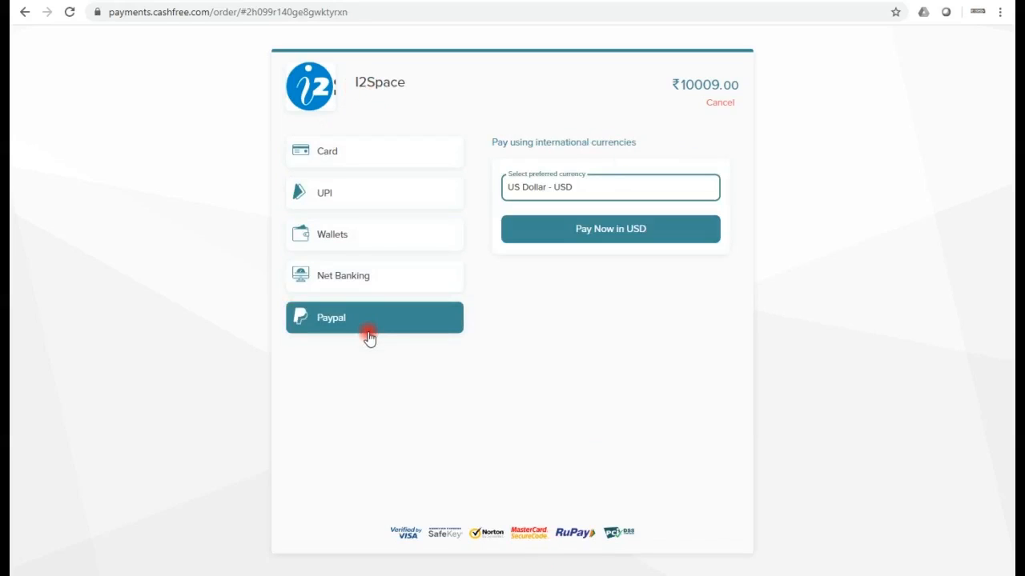
left_click(339, 155)
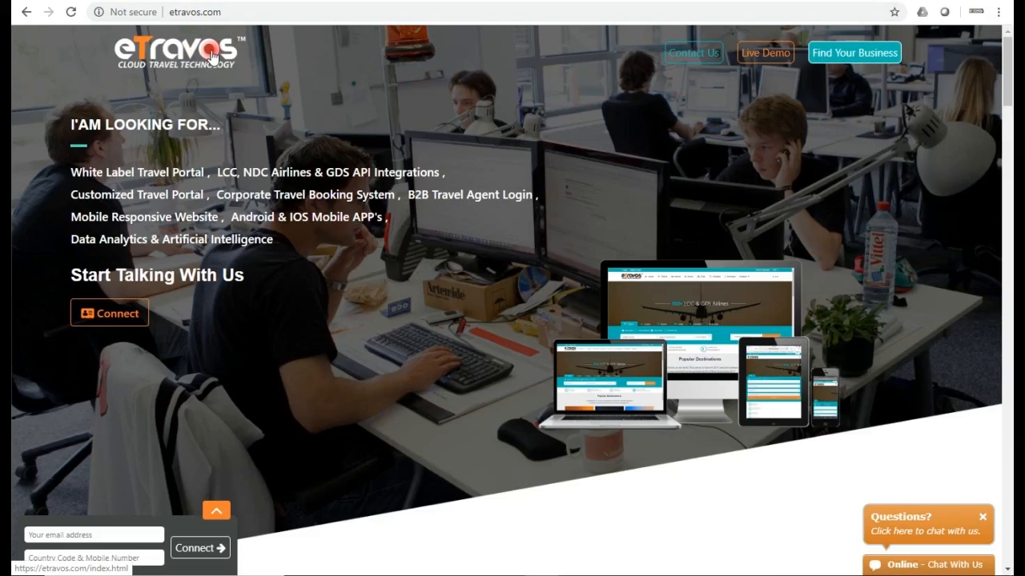
Open the contact page from the etravos.com home page
left_click(681, 53)
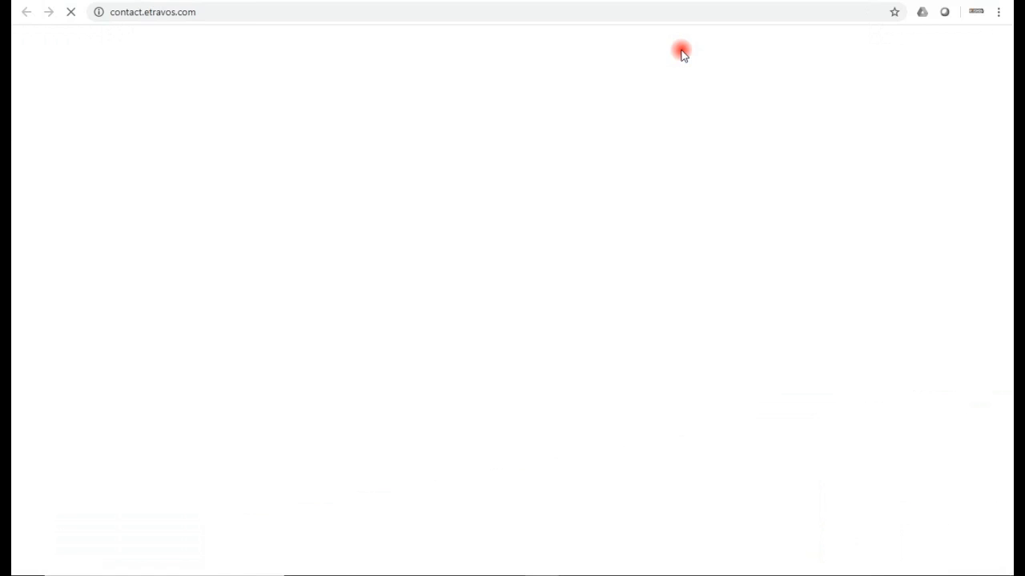